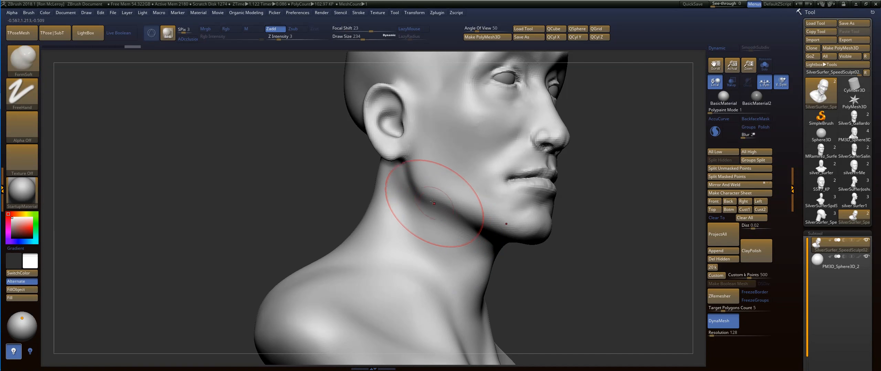
Smooth the neck surface just below the jawline
shift+drag(476, 224, 485, 228)
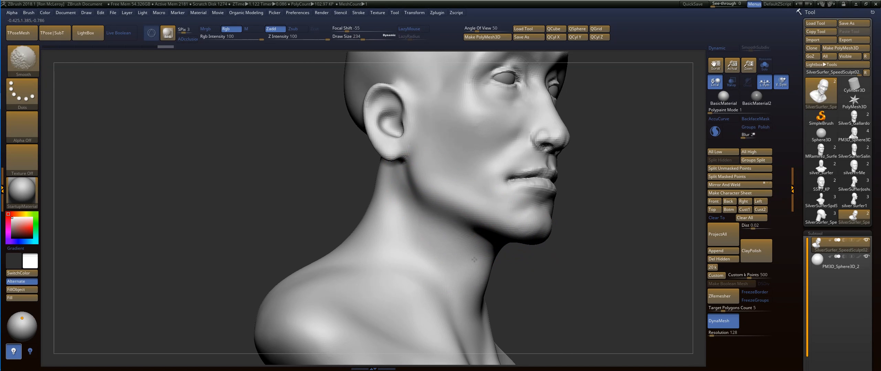
shift+drag(474, 260, 472, 270)
alt+drag(572, 233, 537, 151)
shift+drag(536, 151, 458, 154)
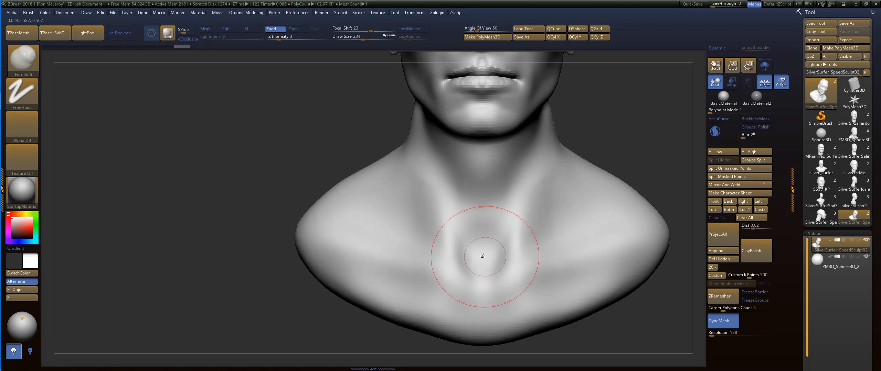
Build up the muscle running from behind the ear down the side of the neck with the FormSoft brush and smooth it
mouse_move(605, 177)
mouse_down()
mouse_move(619, 133)
mouse_move(564, 135)
mouse_move(486, 184)
mouse_up()
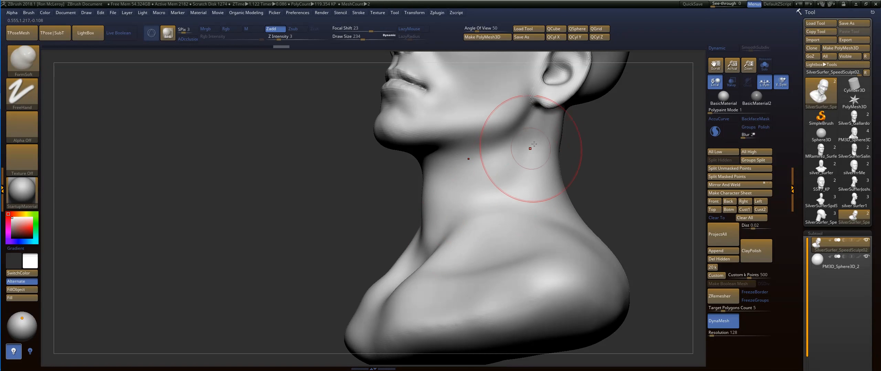
drag(533, 144, 486, 196)
drag(546, 125, 492, 196)
drag(540, 122, 494, 206)
drag(543, 122, 497, 241)
shift+drag(499, 179, 477, 215)
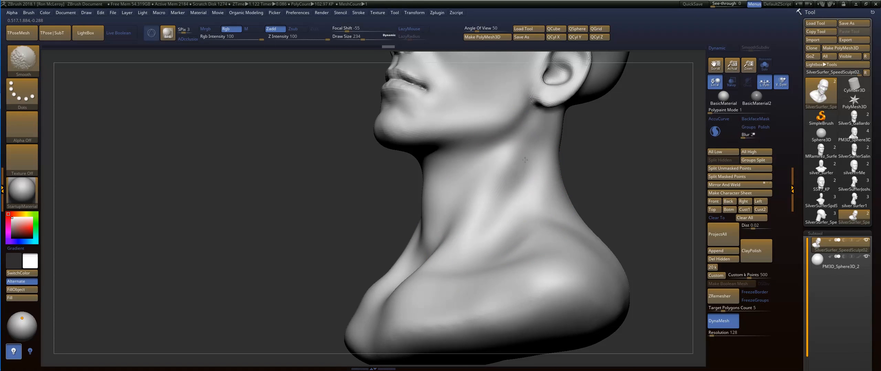
Refine and smooth the forms of the throat and underside of the jaw from low angles
drag(581, 162, 626, 172)
mouse_move(568, 173)
mouse_down()
mouse_move(598, 171)
mouse_move(539, 221)
mouse_move(479, 196)
mouse_up()
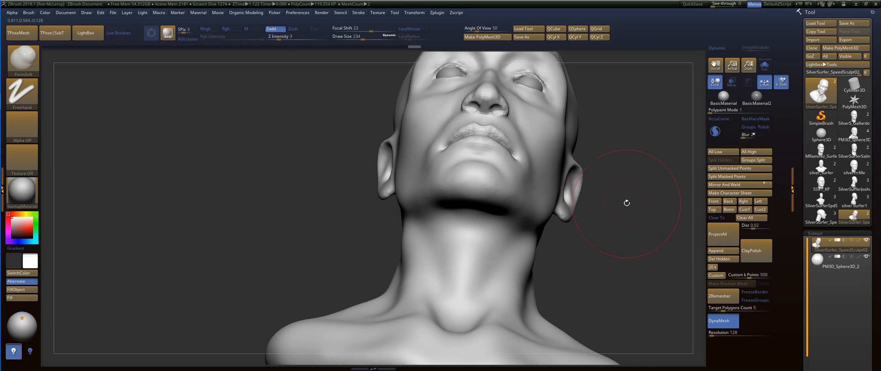
drag(626, 203, 474, 210)
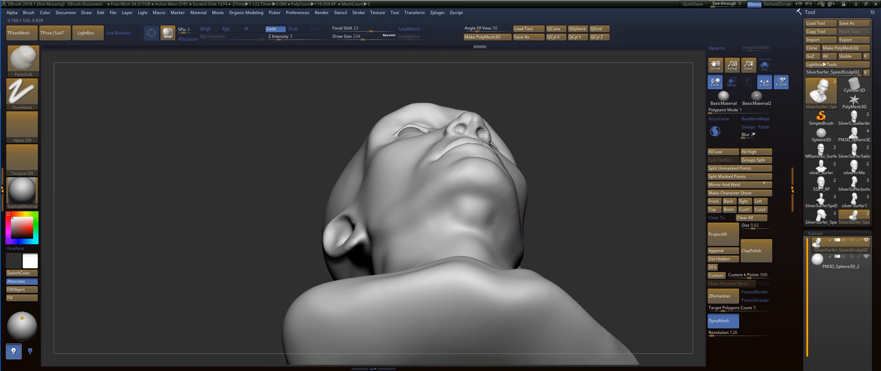
key(shift)
mouse_move(597, 160)
mouse_down()
mouse_move(621, 163)
mouse_move(608, 194)
mouse_move(600, 182)
mouse_move(427, 237)
mouse_up()
Set the draw size to 116, shape the side of the nose next to the cheek and smooth the transition
key(s)
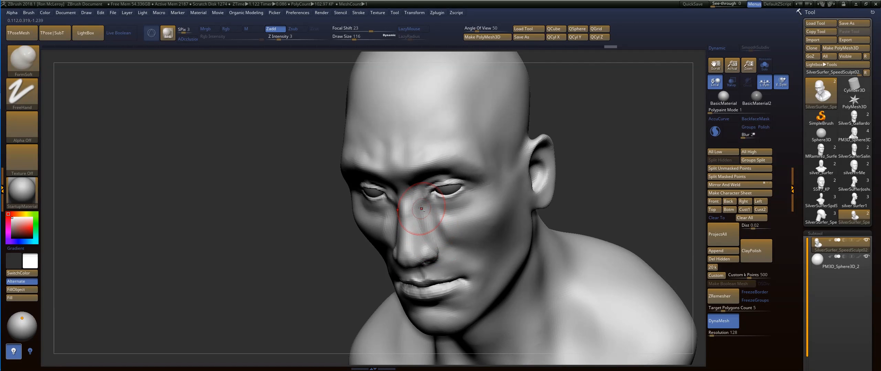
drag(312, 258, 557, 192)
drag(557, 192, 406, 241)
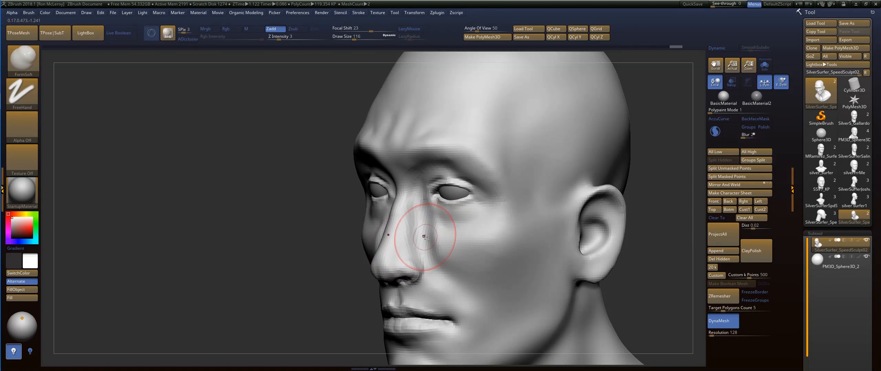
key(shift)
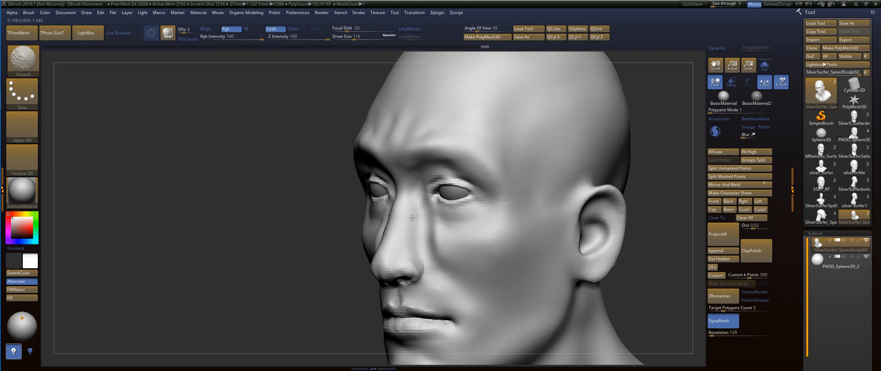
shift+drag(411, 218, 410, 252)
drag(418, 227, 422, 250)
mouse_move(412, 203)
mouse_down()
mouse_move(418, 248)
mouse_move(437, 245)
mouse_up()
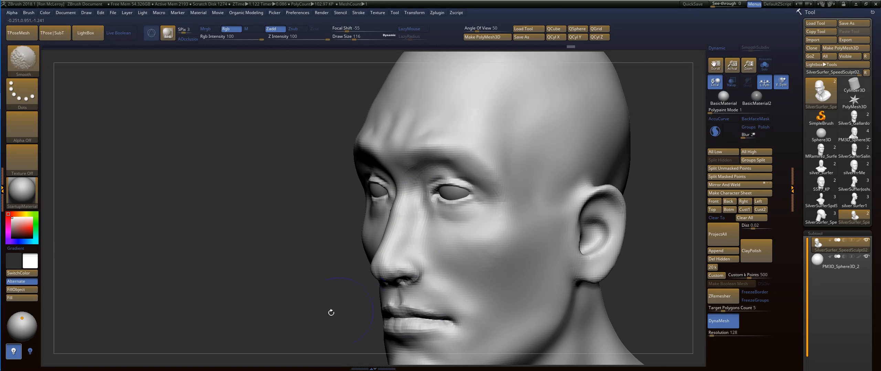
Set the draw size to 77 and refine the area between the nose bridge and the inner eye corner
drag(331, 313, 346, 190)
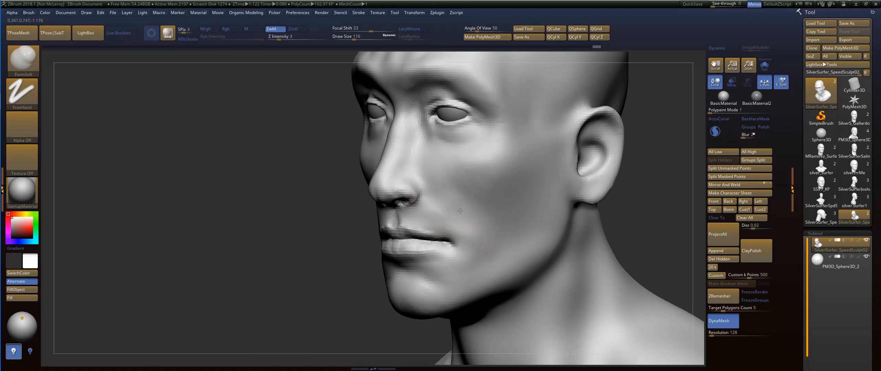
drag(308, 258, 385, 213)
alt+drag(514, 167, 504, 207)
key(alt+Tab)
key(alt+Tab)
mouse_move(592, 172)
alt+mouse_down()
mouse_move(549, 206)
mouse_move(526, 186)
alt+mouse_up()
key(s)
drag(420, 185, 416, 185)
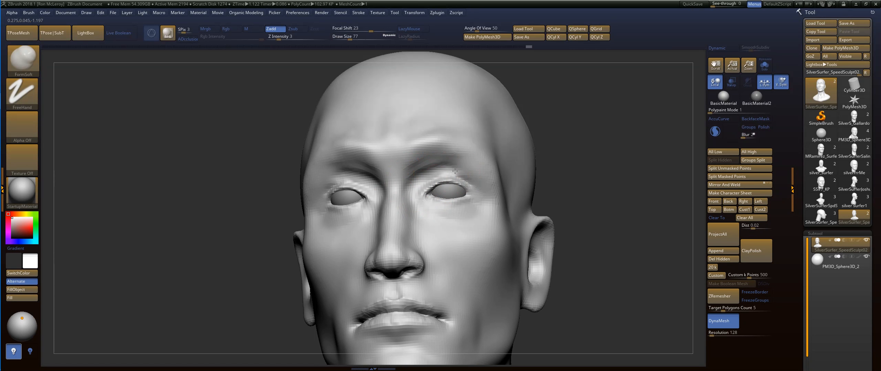
drag(426, 212, 435, 219)
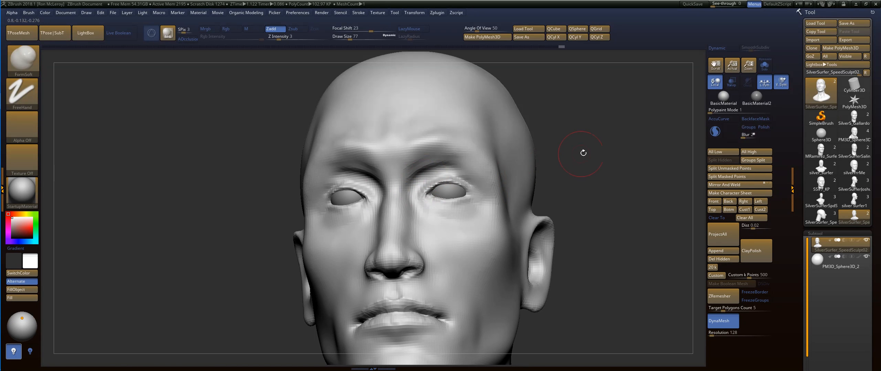
Set the draw size to 128, sculpt the forehead above the brow and smooth it
mouse_move(583, 153)
shift+mouse_down()
mouse_move(603, 152)
mouse_move(588, 173)
mouse_move(593, 165)
shift+mouse_up()
key(s)
drag(432, 184, 436, 184)
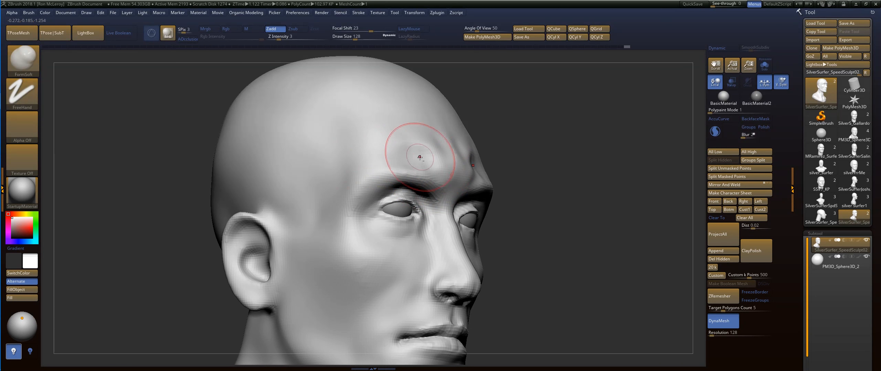
drag(419, 157, 361, 164)
shift+drag(362, 164, 390, 147)
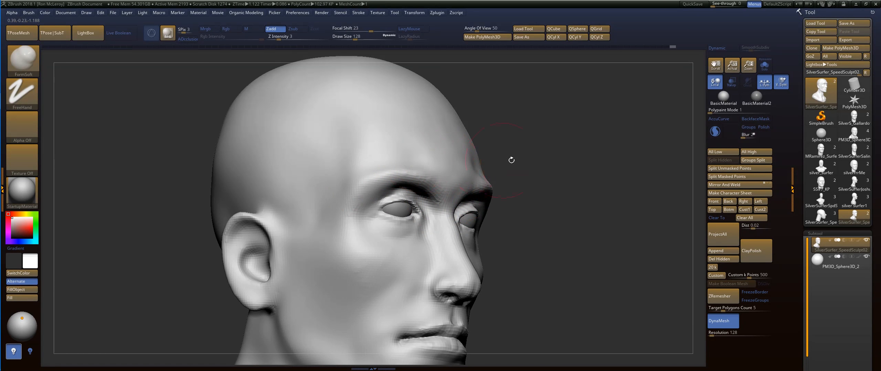
Shape the temple and the side of the forehead behind the eye and smooth the strokes
mouse_move(511, 160)
mouse_down()
mouse_move(499, 138)
mouse_move(521, 124)
mouse_move(447, 182)
mouse_up()
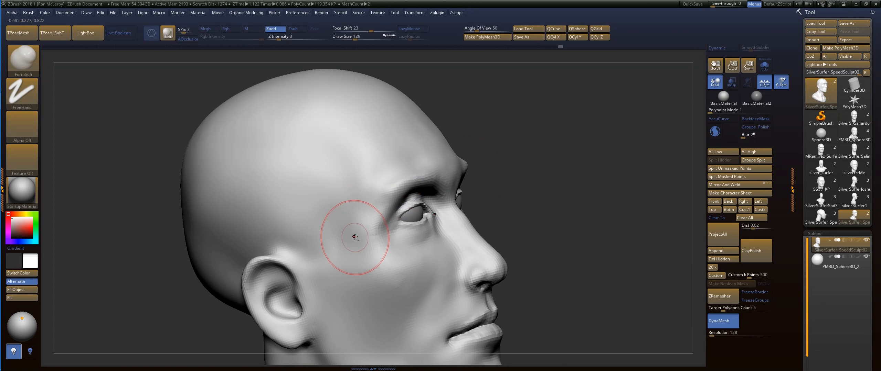
key(shift)
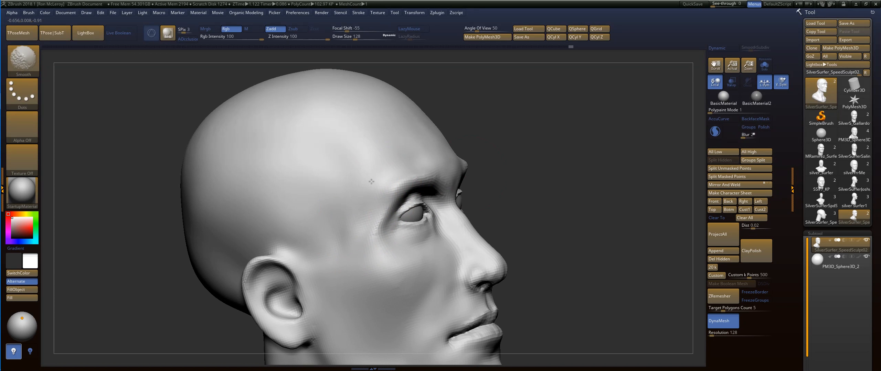
mouse_move(506, 173)
mouse_down()
mouse_move(390, 151)
mouse_move(403, 169)
mouse_move(543, 159)
mouse_move(417, 211)
mouse_up()
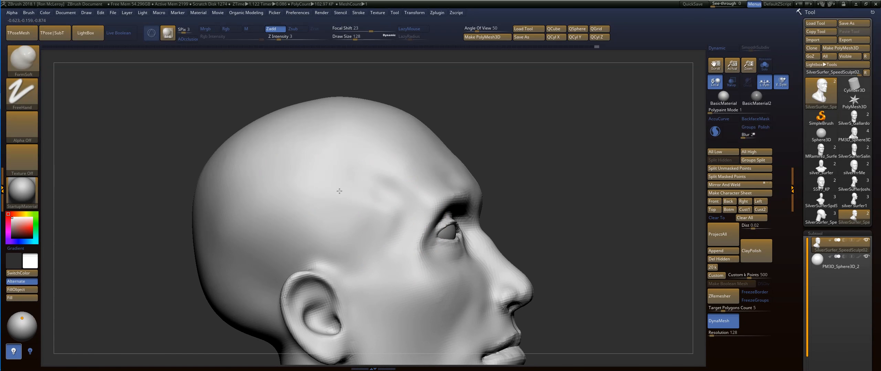
key(shift)
drag(381, 224, 430, 193)
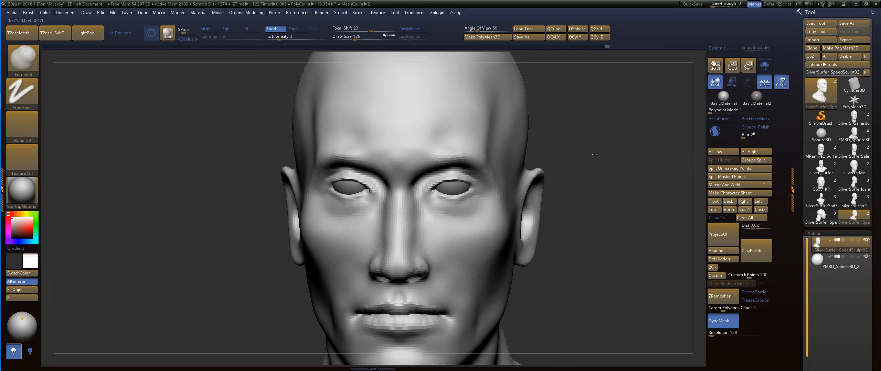
Sculpt the cheek plane from beside the nose down toward the jaw to define the cheek structure
mouse_move(516, 177)
mouse_down()
mouse_move(423, 177)
mouse_move(639, 187)
mouse_move(635, 206)
mouse_move(616, 188)
mouse_up()
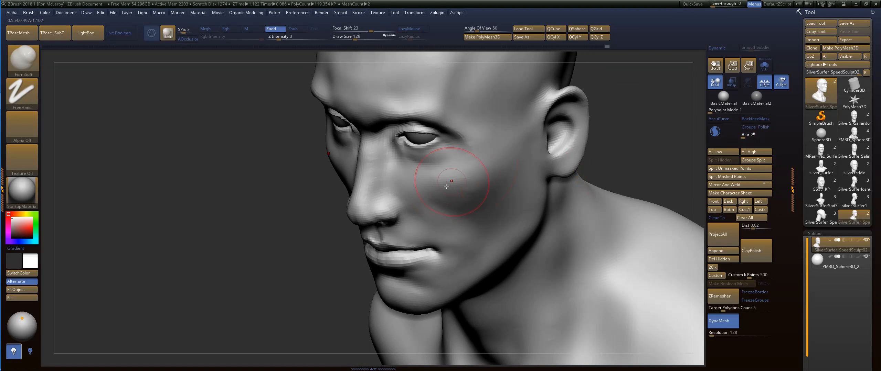
mouse_move(402, 176)
mouse_down()
mouse_move(425, 195)
mouse_move(408, 189)
mouse_move(446, 236)
mouse_move(449, 263)
mouse_move(462, 263)
mouse_up()
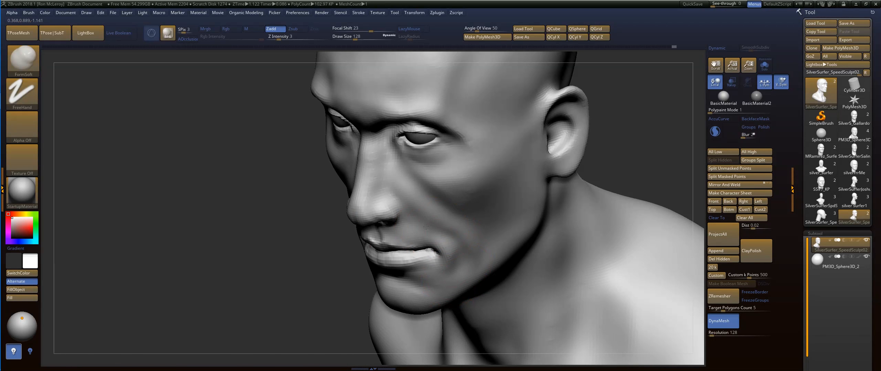
mouse_move(295, 297)
mouse_down()
mouse_move(311, 255)
mouse_move(385, 237)
mouse_up()
mouse_move(558, 224)
alt+mouse_down()
mouse_move(576, 186)
mouse_move(422, 261)
alt+mouse_up()
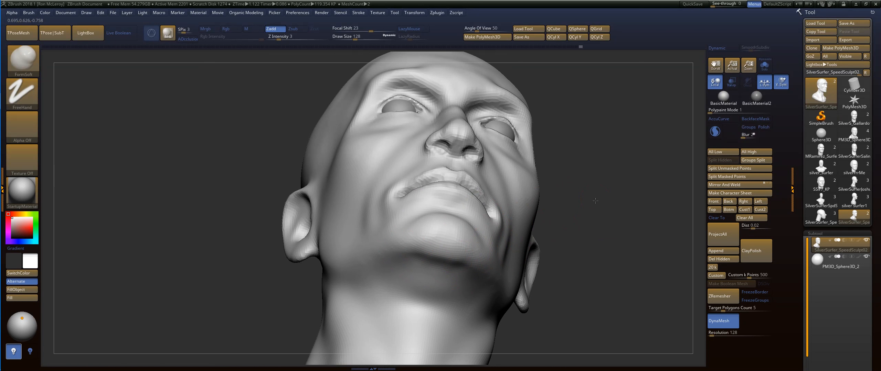
mouse_move(595, 201)
shift+mouse_down()
mouse_move(601, 163)
mouse_move(622, 223)
mouse_move(650, 191)
mouse_move(534, 232)
shift+mouse_up()
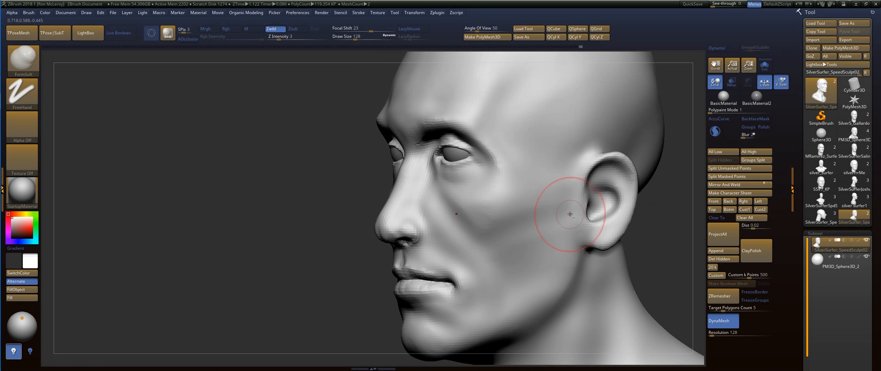
shift+drag(382, 248, 371, 252)
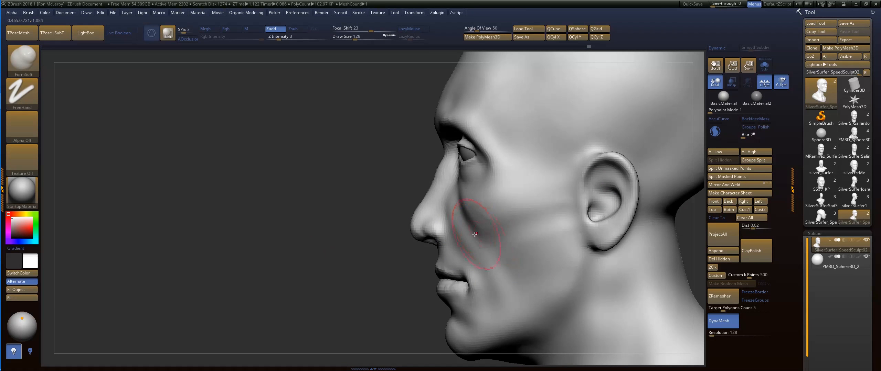
Switch to the Move brush at draw size 120 and pull the nose tip forward in profile
key(b)
key(m)
key(v)
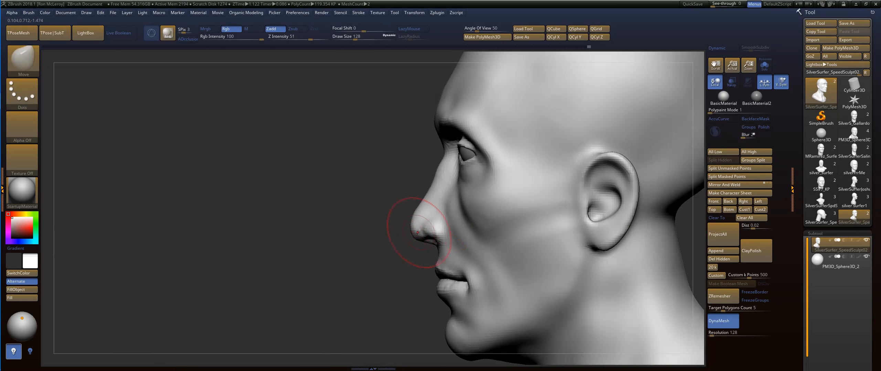
key(s)
drag(398, 238, 431, 240)
key(s)
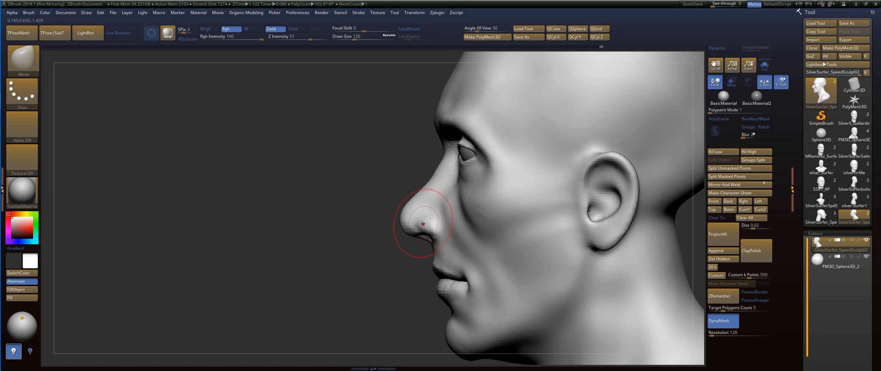
Enlarge the Move brush to draw size 280 and reshape the cheek beside the mouth corner from below
mouse_move(411, 249)
mouse_down()
mouse_move(549, 173)
mouse_move(566, 191)
mouse_move(572, 185)
mouse_up()
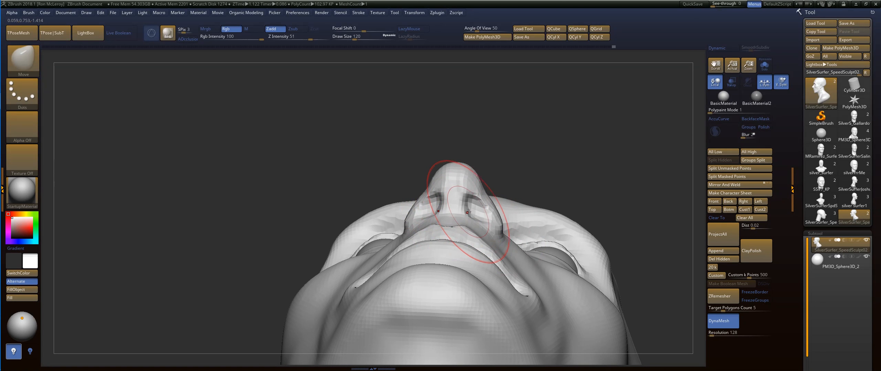
drag(542, 192, 589, 172)
key(bracketright)
key(bracketright)
key(bracketright)
key(bracketright)
key(bracketright)
key(bracketright)
key(bracketright)
key(bracketright)
drag(531, 280, 540, 271)
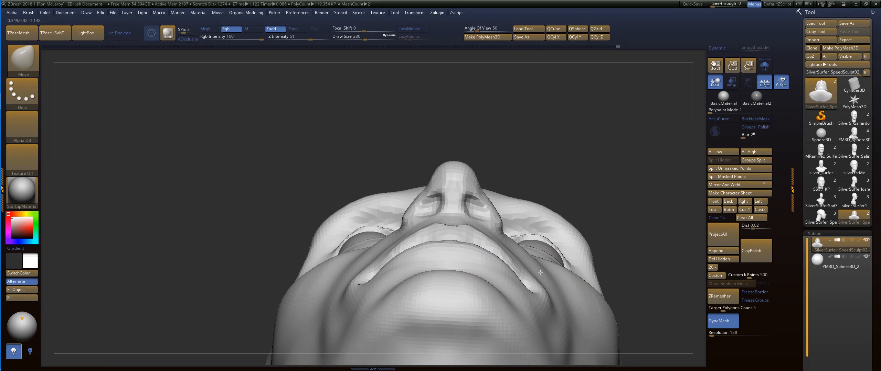
Reduce the Move brush to draw size 149 and push the nostril wings inward to narrow the nose base
key(s)
click(502, 232)
drag(502, 233, 492, 228)
alt+drag(598, 181, 603, 186)
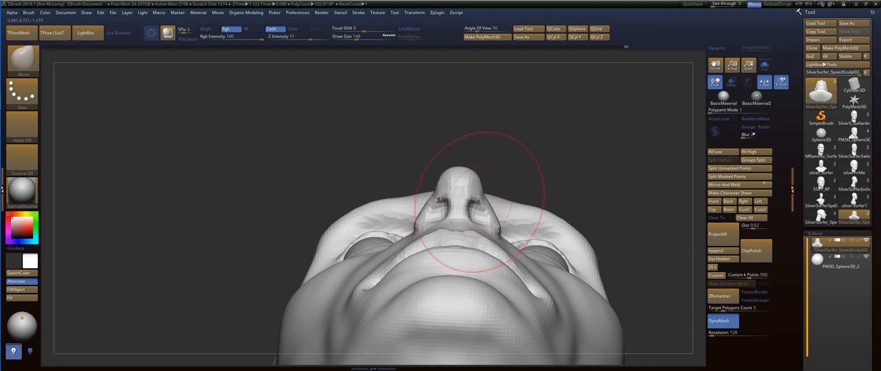
key(s)
drag(476, 198, 467, 198)
Set the Move brush to draw size 120, adjust the mouth corners and smooth the surface under the chin
alt+drag(575, 157, 572, 84)
key(s)
drag(542, 229, 526, 229)
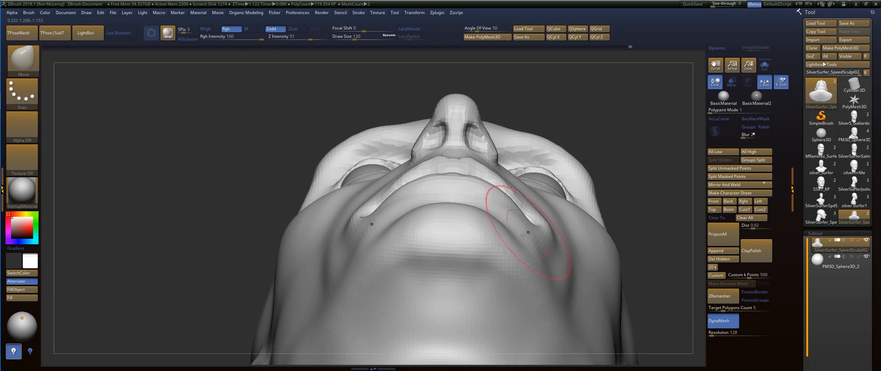
shift+drag(482, 297, 361, 299)
drag(409, 264, 409, 273)
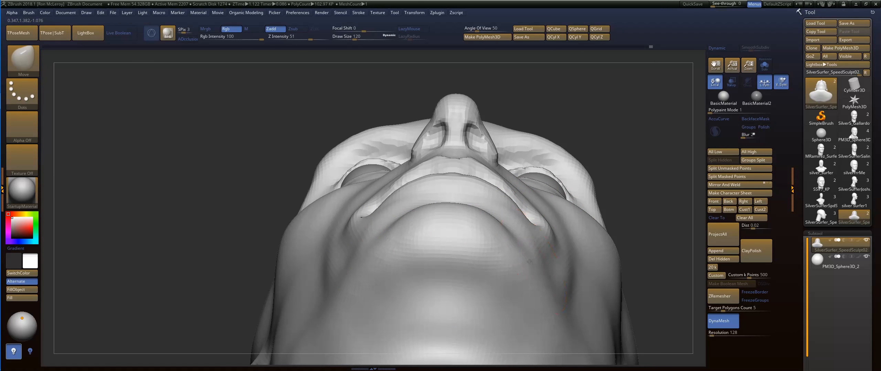
drag(569, 300, 572, 304)
shift+drag(572, 304, 574, 306)
Return to the FormSoft brush at draw size 71, build up the corner of the mouth and smooth it
key(f)
mouse_move(650, 155)
shift+mouse_down()
mouse_move(639, 193)
mouse_move(577, 218)
mouse_move(628, 258)
shift+mouse_up()
mouse_move(628, 258)
mouse_down()
mouse_move(611, 262)
mouse_move(619, 258)
mouse_up()
key(b)
key(f)
key(s)
key(s)
drag(426, 259, 420, 258)
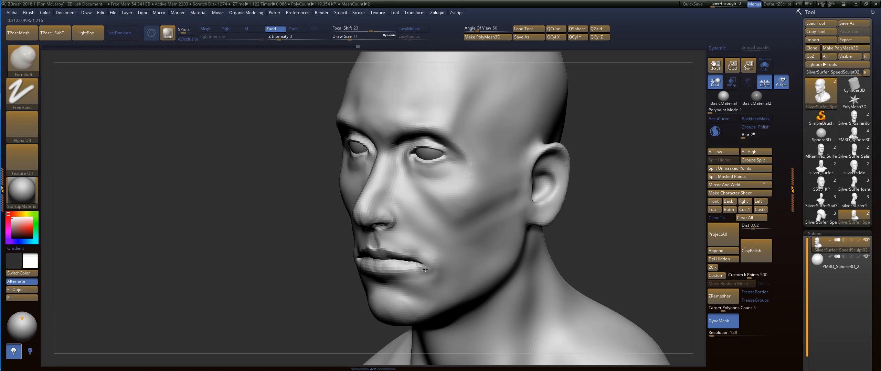
key(shift)
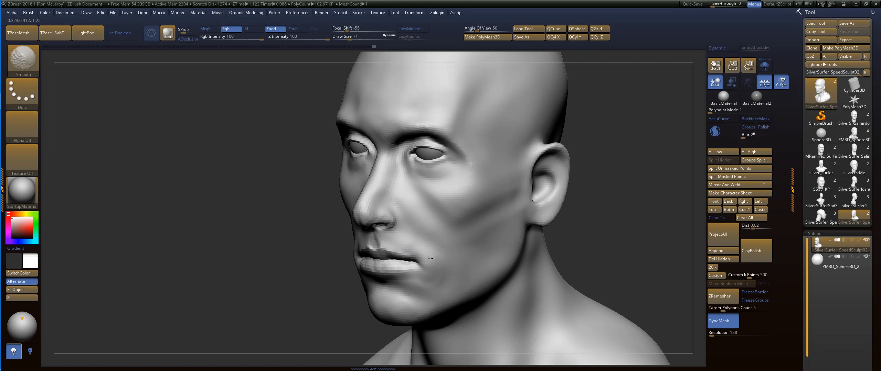
Enlarge the FormSoft brush and build up the cheek between the nostril wing and the mouth corner
mouse_move(295, 291)
mouse_down()
mouse_move(527, 151)
mouse_move(574, 204)
mouse_move(590, 206)
mouse_up()
key(s)
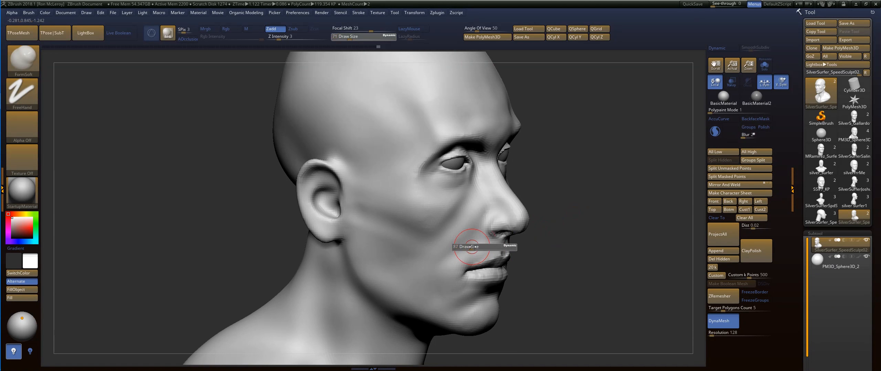
drag(471, 247, 477, 247)
mouse_move(549, 230)
mouse_down()
mouse_move(564, 218)
mouse_move(499, 211)
mouse_move(498, 227)
mouse_up()
Carve the crease running from behind the nostril wing toward the mouth with the DamStandard brush at draw size 154
key(b)
key(d)
key(s)
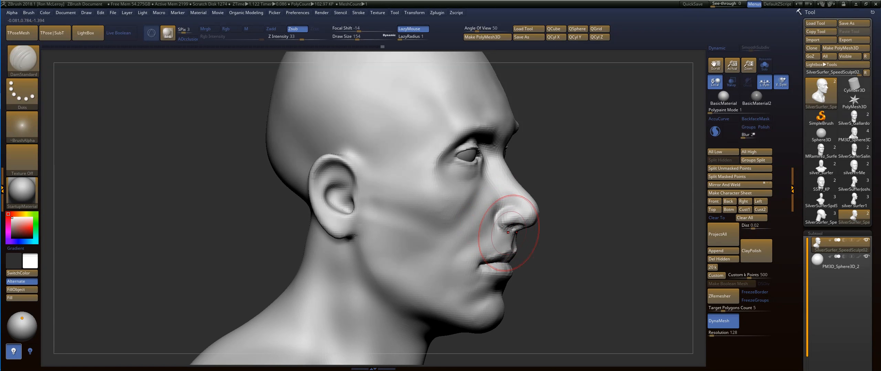
drag(551, 237, 553, 228)
drag(497, 214, 479, 236)
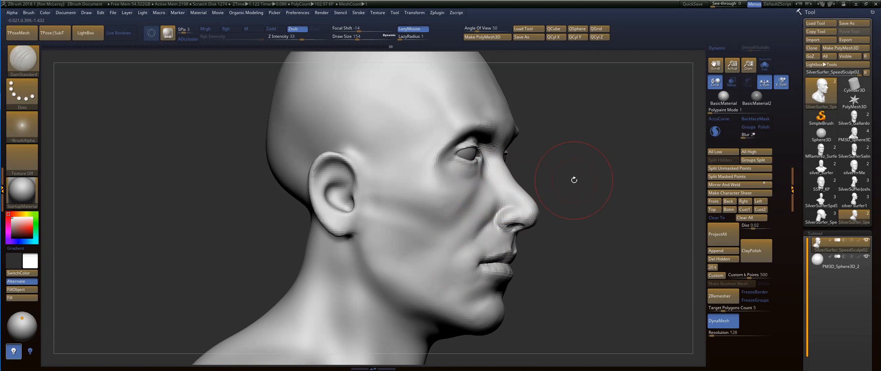
drag(572, 181, 536, 179)
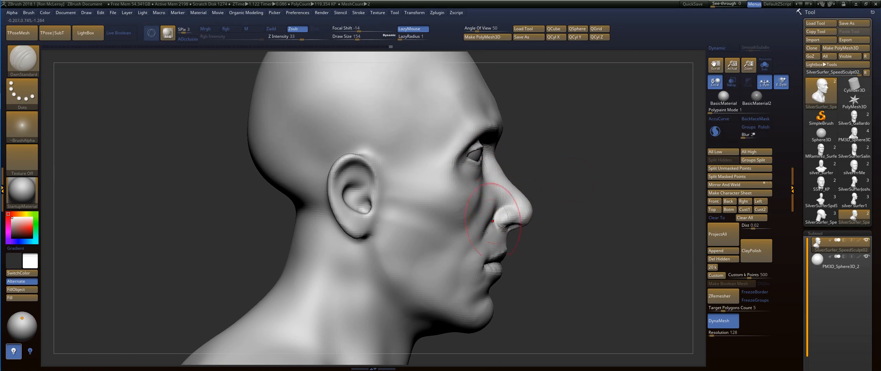
Adjust the nose bridge beside the eye and the nostril wing in profile with the Move brush at draw size 104
key(b)
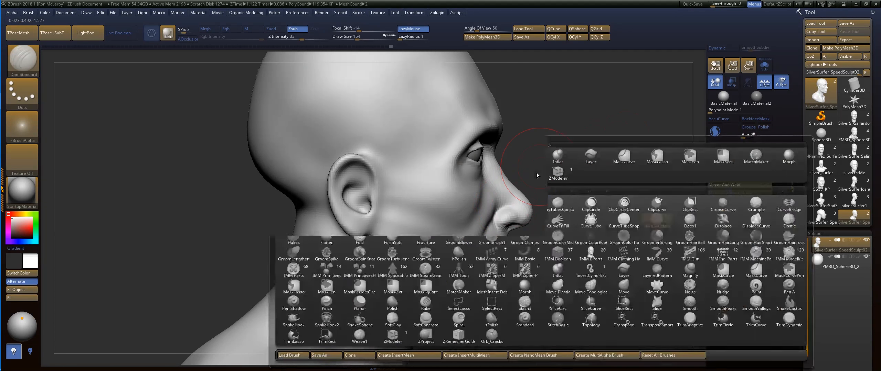
key(m)
key(v)
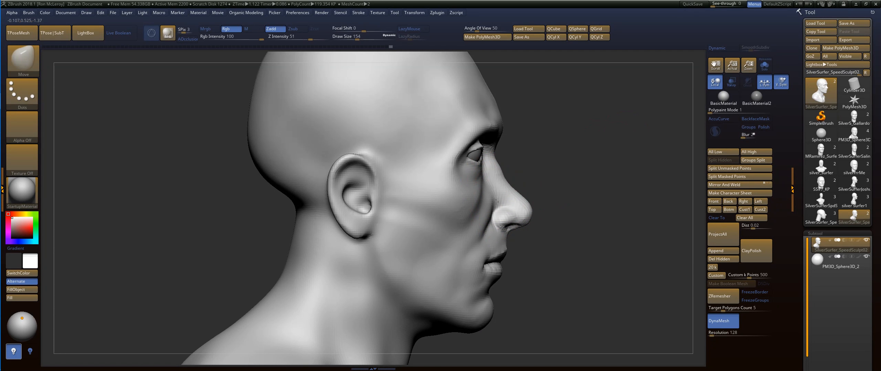
key(s)
mouse_move(517, 193)
mouse_down()
mouse_move(505, 193)
mouse_move(509, 185)
mouse_up()
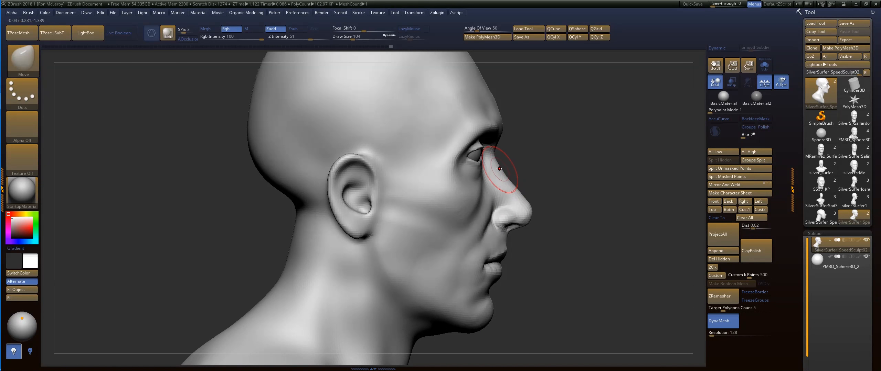
drag(493, 158, 492, 158)
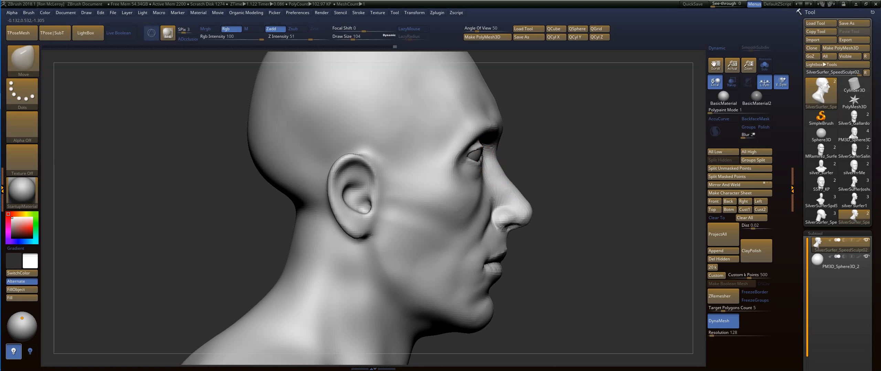
drag(492, 200, 499, 227)
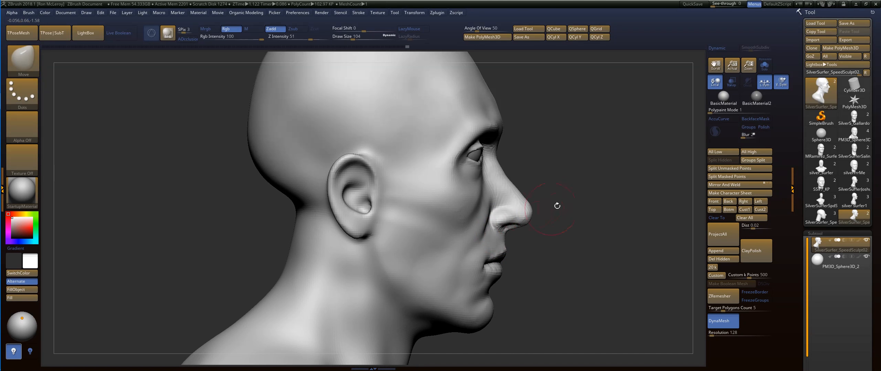
Enlarge the Move brush to draw size 197 and adjust the tip of the nose in profile
key(s)
mouse_move(543, 202)
mouse_down()
mouse_move(553, 201)
mouse_move(521, 207)
mouse_up()
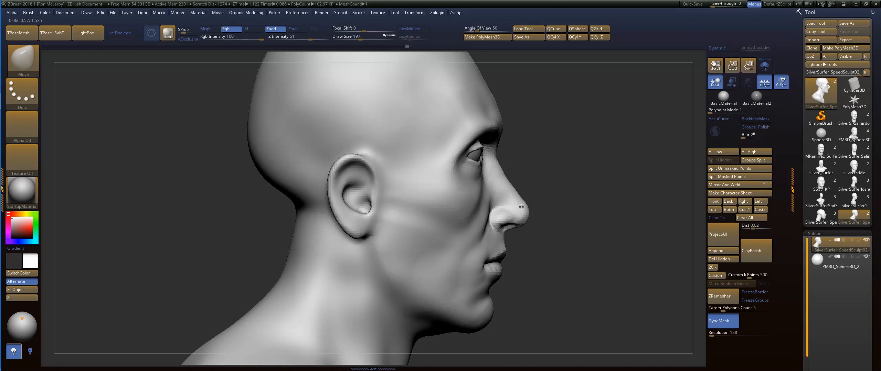
drag(548, 230, 488, 232)
Set the Move brush to draw size 286 and reshape the jawline and the throat below the chin
key(s)
drag(478, 272, 444, 280)
drag(396, 267, 392, 249)
drag(410, 284, 411, 292)
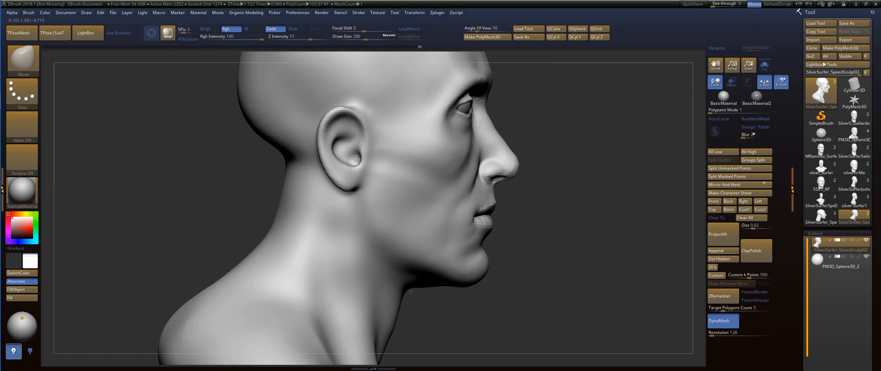
alt+drag(441, 316, 465, 262)
mouse_move(463, 229)
mouse_down()
mouse_move(426, 252)
mouse_move(438, 240)
mouse_up()
key(shift)
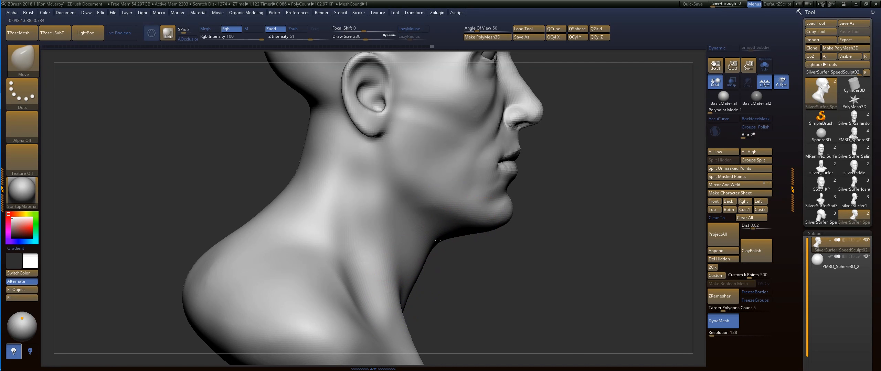
Reduce the draw size to 136 and smooth the underside of the jaw
alt+drag(485, 275, 484, 325)
key(s)
mouse_move(433, 259)
mouse_down()
mouse_move(423, 260)
mouse_move(457, 270)
mouse_up()
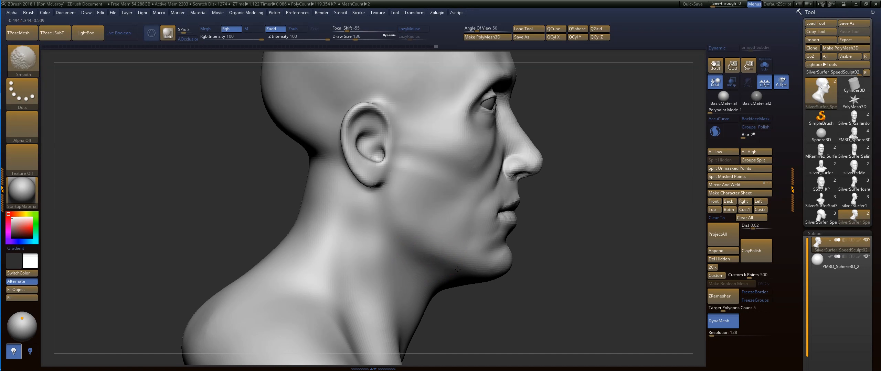
Enlarge the Move brush to draw size 305 and push the sides of the jaw inward from below
mouse_move(640, 240)
mouse_down()
mouse_move(571, 239)
mouse_move(610, 227)
mouse_move(600, 161)
mouse_move(581, 171)
mouse_up()
key(s)
mouse_move(486, 206)
mouse_down()
mouse_move(542, 231)
mouse_move(531, 232)
mouse_up()
key(s)
drag(594, 222, 598, 237)
key(s)
drag(598, 240, 603, 240)
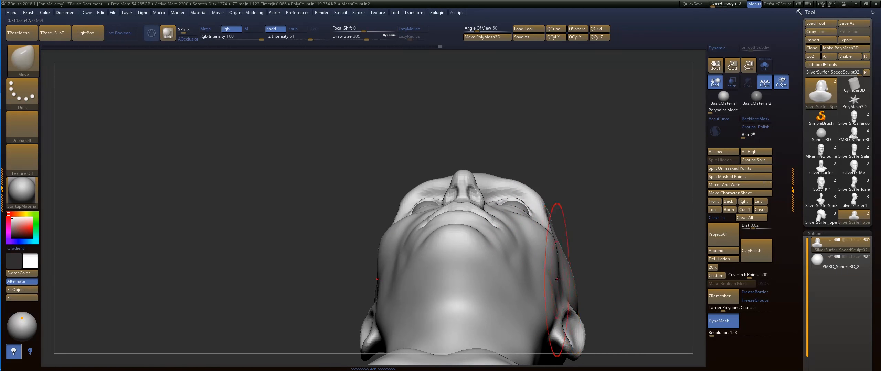
drag(567, 285, 559, 286)
drag(564, 309, 557, 309)
drag(561, 266, 557, 267)
mouse_move(591, 210)
mouse_down()
mouse_move(602, 256)
mouse_move(544, 275)
mouse_up()
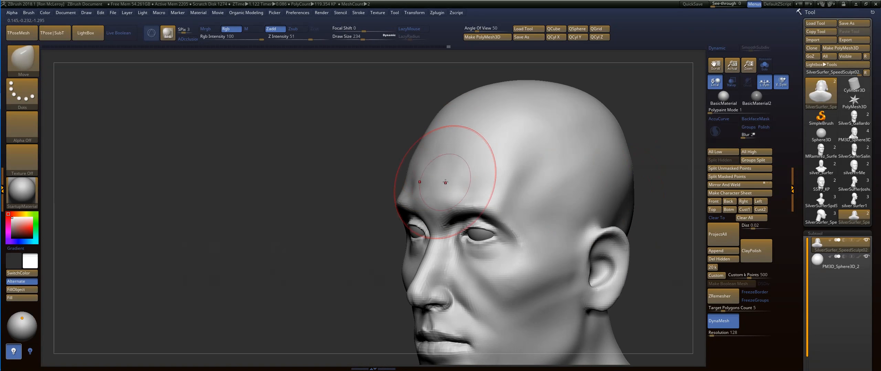
key(2)
drag(316, 230, 362, 241)
drag(596, 159, 448, 209)
key(b)
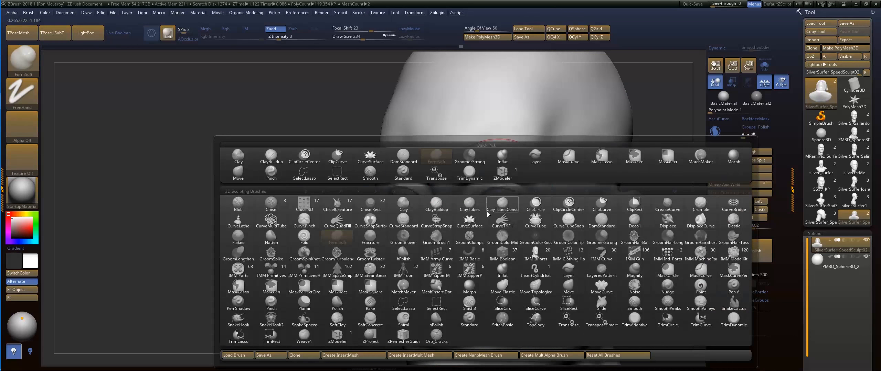
key(d)
key(s)
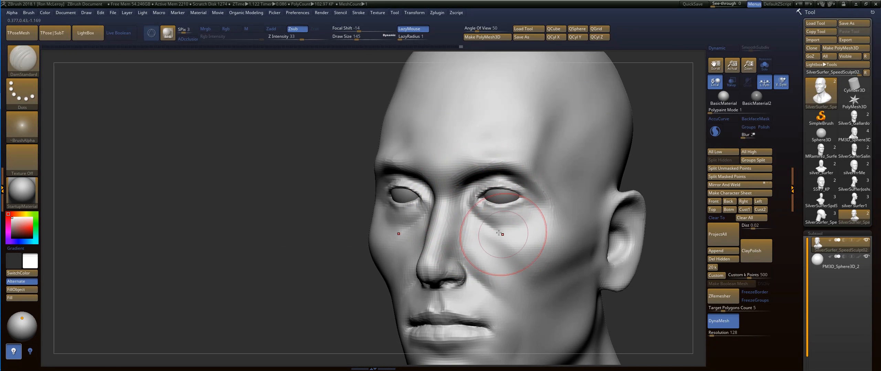
Build up the cheek below the eye with the FormSoft brush at draw size 74 and smooth the transitions
key(b)
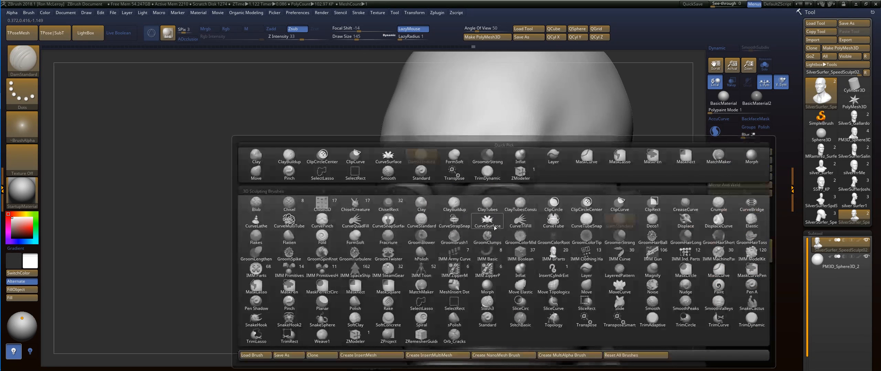
key(f)
key(s)
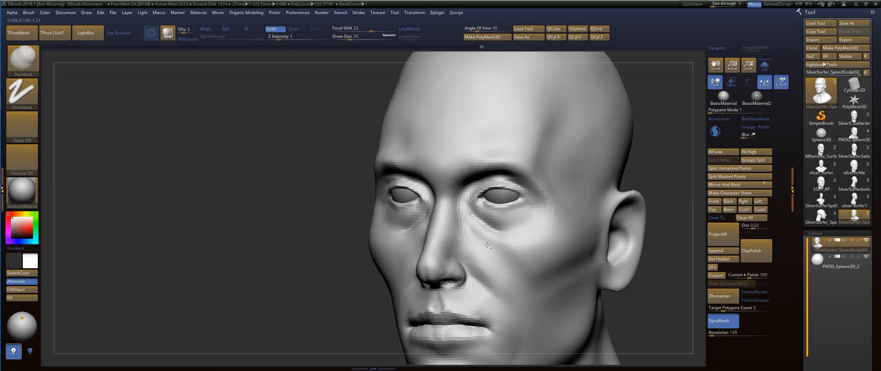
drag(496, 230, 524, 222)
drag(285, 227, 567, 224)
drag(500, 227, 481, 248)
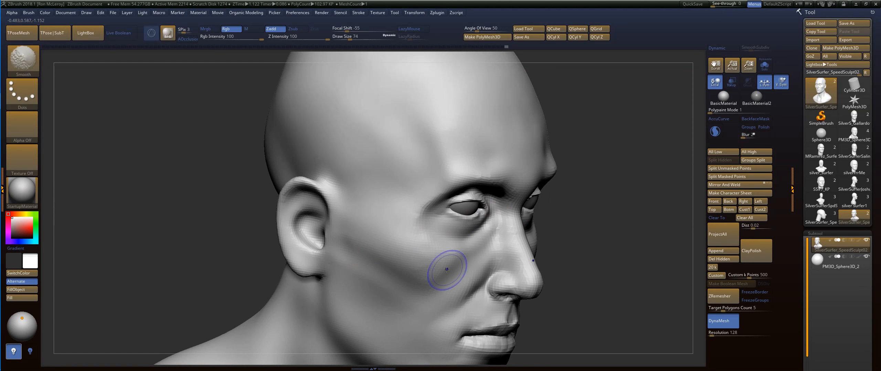
mouse_move(571, 247)
mouse_down()
mouse_move(329, 224)
mouse_move(420, 222)
mouse_up()
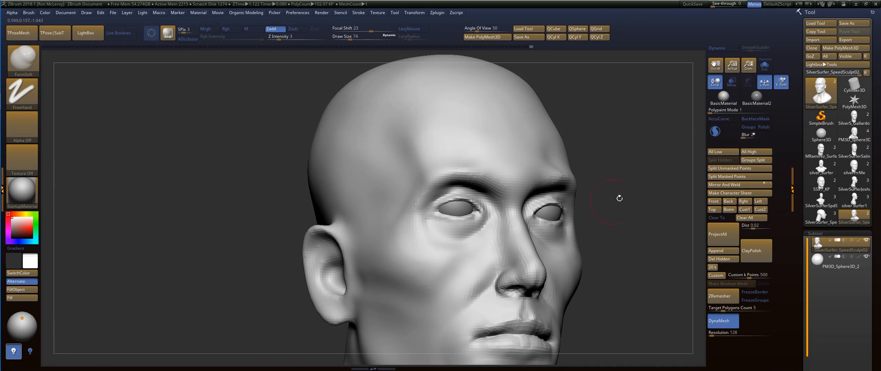
drag(620, 197, 523, 188)
shift+drag(462, 218, 450, 232)
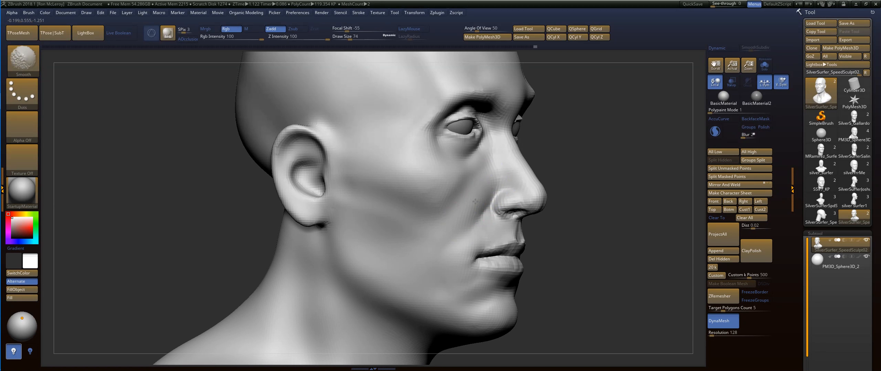
Switch to the Move brush, set draw size 197 and pull the underside of the chin downward
mouse_move(578, 285)
alt+mouse_down()
mouse_move(578, 236)
mouse_move(566, 187)
mouse_move(556, 186)
alt+mouse_up()
key(b)
key(m)
key(v)
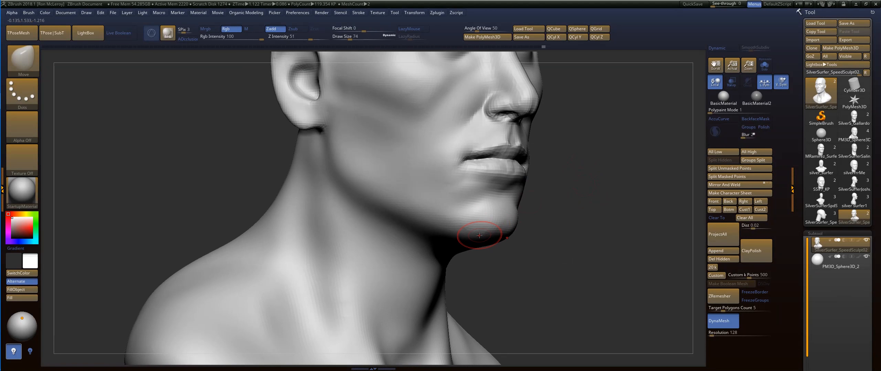
key(s)
mouse_move(479, 237)
mouse_down()
mouse_move(487, 237)
mouse_move(481, 249)
mouse_up()
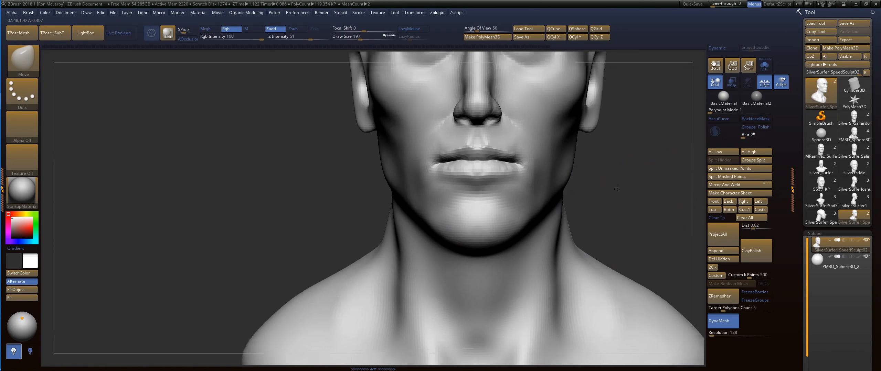
Reduce the Move brush to draw size 145 and adjust the area beside the nostril and the brow from the front
mouse_move(574, 216)
alt+mouse_down()
mouse_move(573, 188)
mouse_move(596, 194)
mouse_move(598, 222)
alt+mouse_up()
key(s)
drag(515, 191, 508, 196)
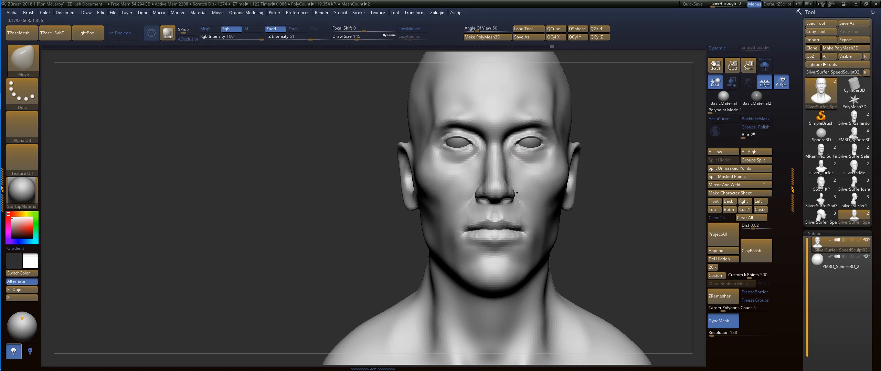
mouse_move(454, 119)
mouse_down()
mouse_move(430, 133)
mouse_move(449, 118)
mouse_up()
Set the draw size to 112 and refine the temple behind the brow from the side
alt+drag(630, 125, 610, 174)
drag(610, 174, 573, 174)
drag(637, 137, 597, 177)
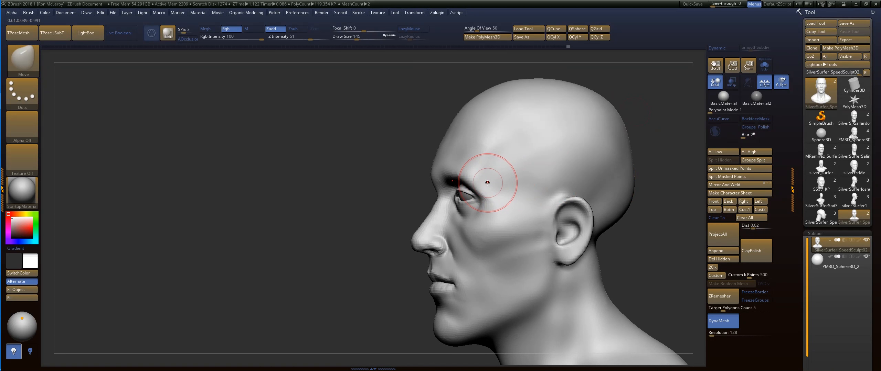
key(s)
mouse_move(488, 183)
mouse_down()
mouse_move(476, 188)
mouse_move(482, 160)
mouse_up()
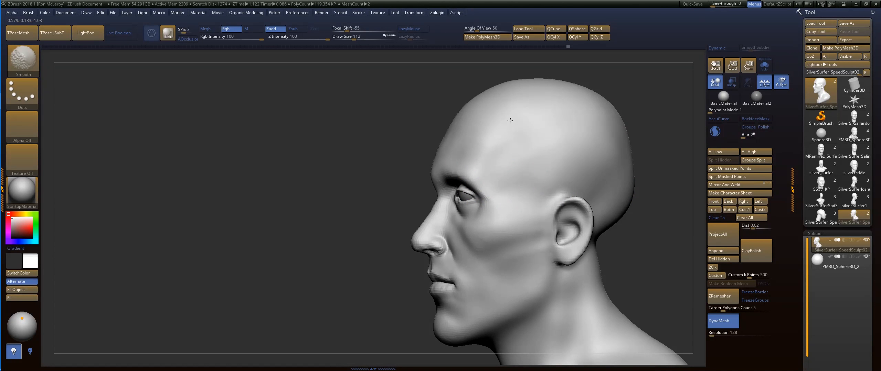
Enlarge the Move brush and shift the ear slightly toward the face in profile view
shift+drag(383, 167, 358, 214)
mouse_move(692, 215)
alt+mouse_down()
mouse_move(629, 151)
mouse_move(584, 141)
mouse_move(570, 238)
alt+mouse_up()
key(s)
drag(531, 201, 554, 203)
mouse_move(530, 234)
alt+mouse_down()
mouse_move(536, 240)
mouse_move(531, 210)
mouse_move(528, 269)
mouse_move(536, 276)
alt+mouse_up()
drag(481, 239, 477, 239)
Set the Move brush to draw size 393 and reshape the cranium's profile along the back and top of the head
key(s)
mouse_move(535, 217)
mouse_down()
mouse_move(520, 216)
mouse_move(533, 224)
mouse_up()
key(s)
drag(516, 187, 526, 187)
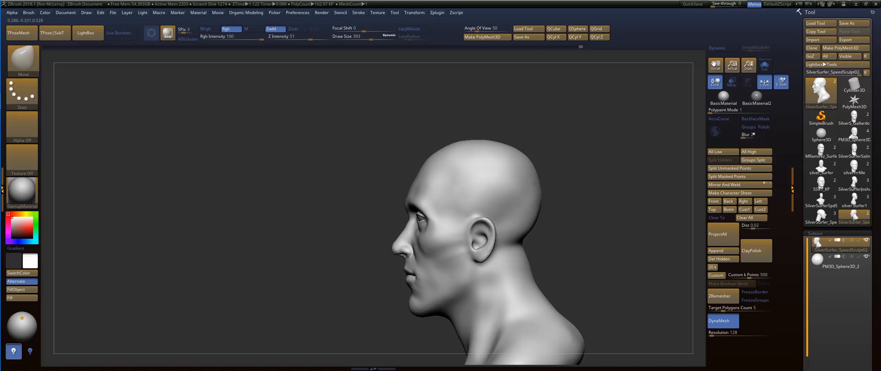
drag(472, 141, 437, 149)
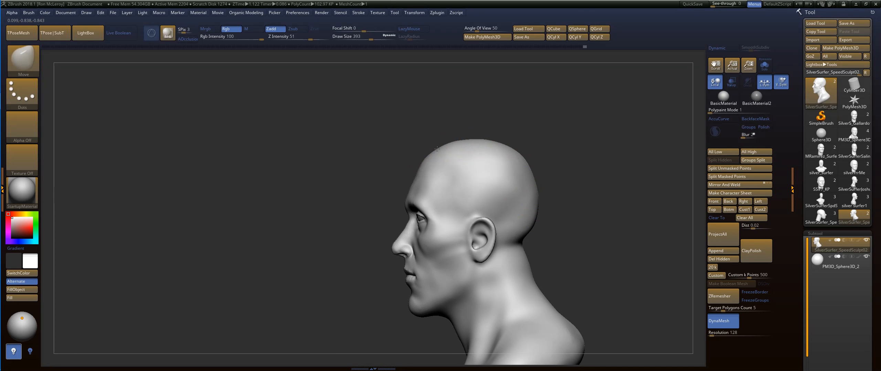
Set the draw size to 274, then reshape and smooth the back of the skull down to the nape from behind
mouse_move(581, 148)
shift+mouse_down()
mouse_move(528, 149)
mouse_move(528, 158)
shift+mouse_up()
alt+drag(527, 158, 562, 193)
key(s)
mouse_move(509, 212)
mouse_down()
mouse_move(501, 213)
mouse_move(521, 214)
mouse_up()
mouse_move(468, 221)
mouse_down()
mouse_move(428, 230)
mouse_move(418, 209)
mouse_move(443, 208)
mouse_up()
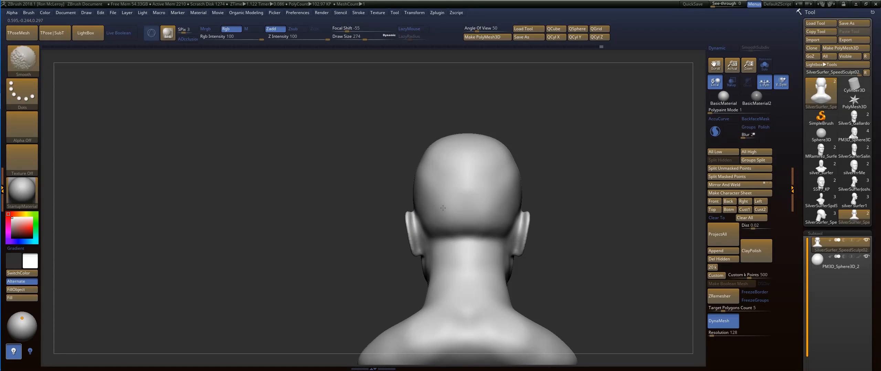
shift+drag(445, 233, 447, 249)
Build up the back of the neck below the skull with the FormSoft brush at draw size 274 and smooth it
mouse_move(565, 208)
mouse_down()
mouse_move(619, 208)
mouse_move(586, 157)
mouse_up()
key(b)
key(f)
key(s)
mouse_move(452, 220)
mouse_down()
mouse_move(459, 181)
mouse_move(455, 197)
mouse_move(452, 174)
mouse_move(436, 195)
mouse_move(455, 194)
mouse_move(452, 182)
mouse_up()
drag(462, 219, 453, 183)
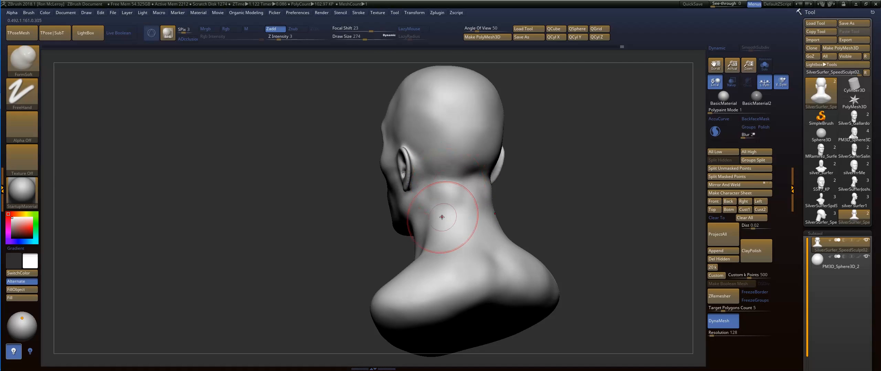
key(shift)
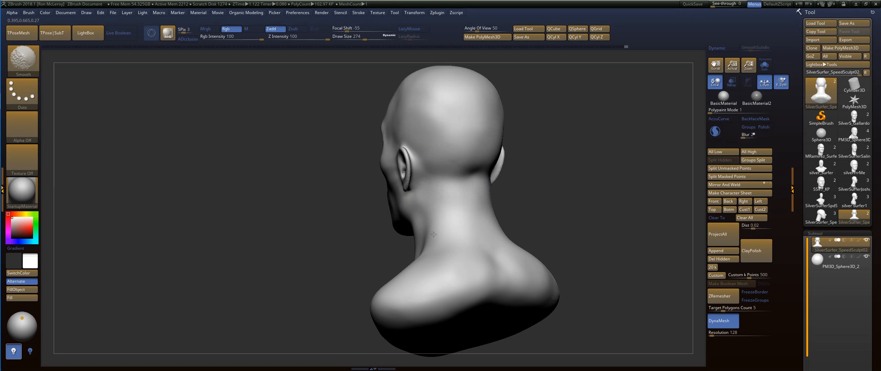
Build up and smooth the side of the neck where it meets the shoulder in profile
mouse_move(537, 199)
mouse_down()
mouse_move(597, 179)
mouse_move(563, 183)
mouse_up()
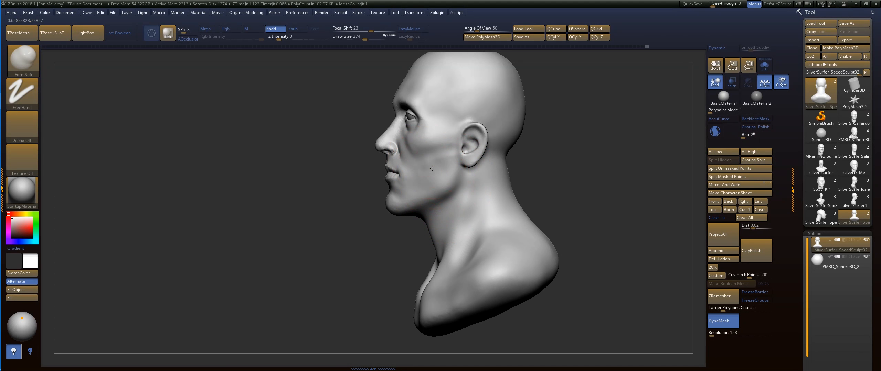
shift+drag(450, 186, 462, 204)
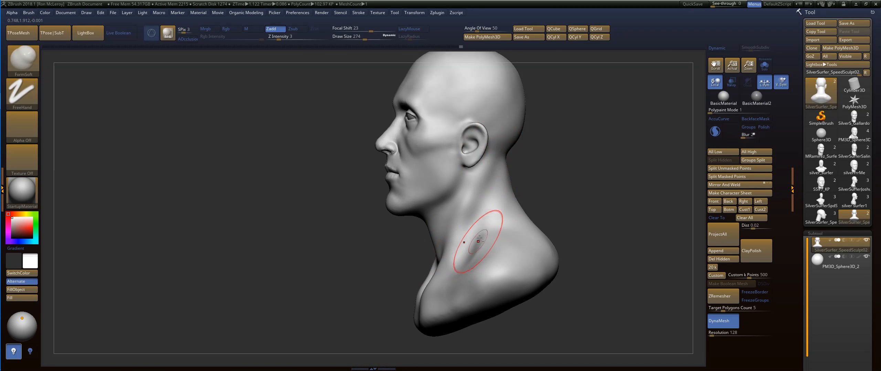
key(shift)
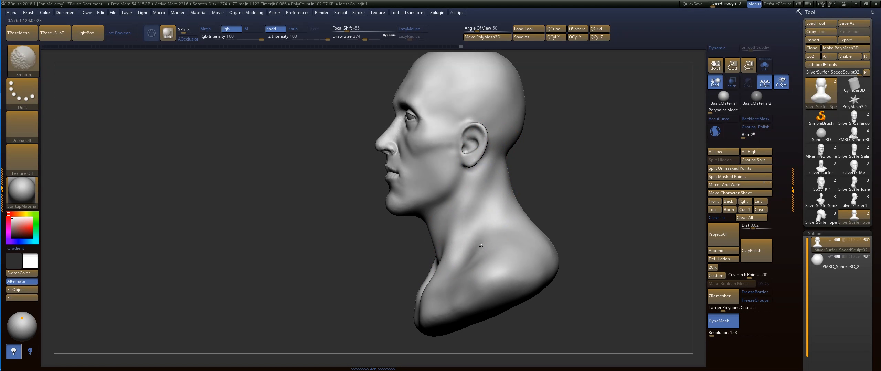
Build up and smooth the shoulder, upper chest and side of the neck below the ear with FormSoft at draw size 274
mouse_move(577, 182)
mouse_down()
mouse_move(609, 175)
mouse_move(621, 160)
mouse_move(635, 173)
mouse_move(420, 216)
mouse_up()
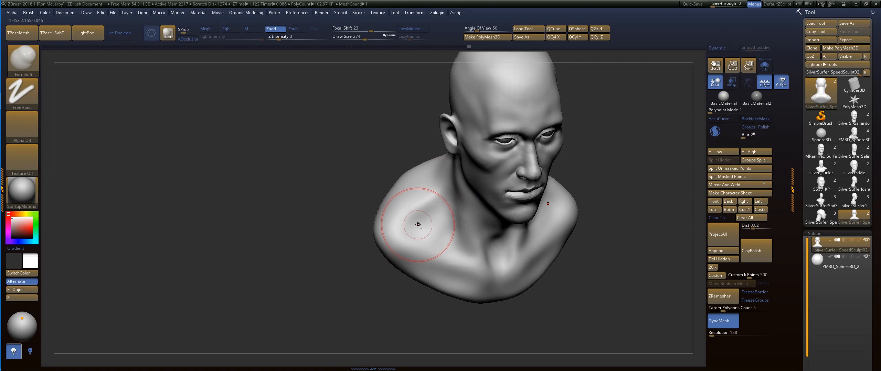
key(shift)
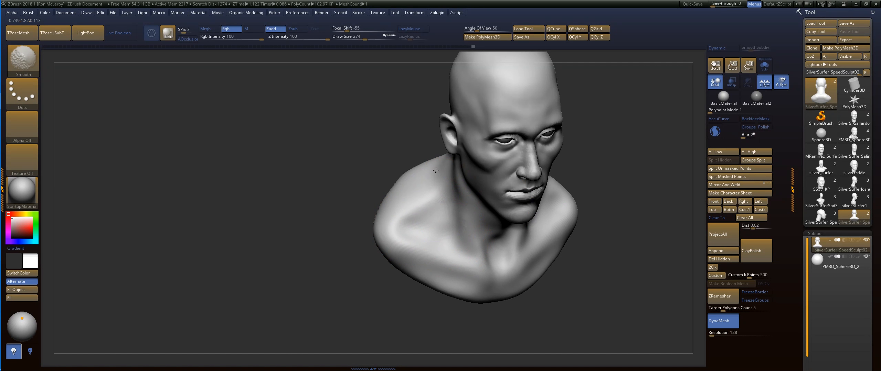
drag(495, 271, 489, 281)
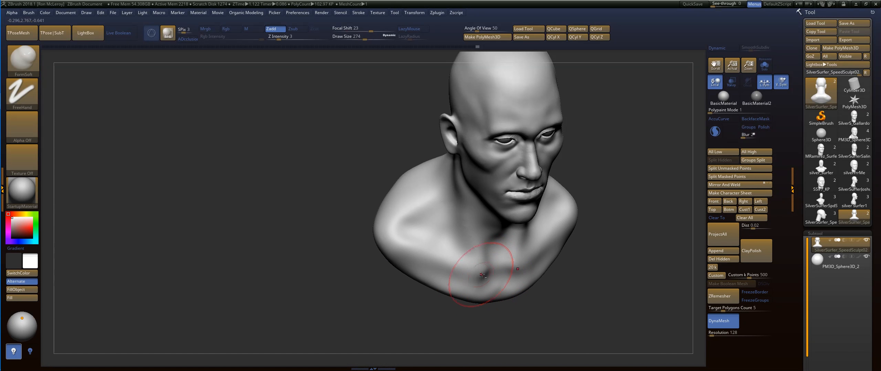
key(shift)
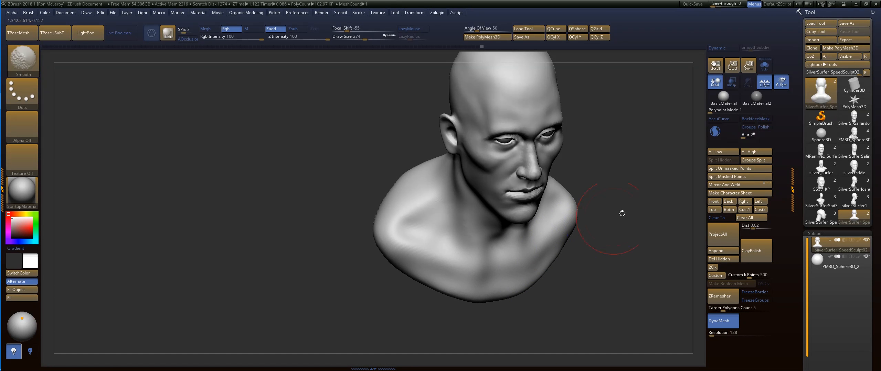
mouse_move(622, 213)
shift+mouse_down()
mouse_move(621, 171)
mouse_move(530, 141)
mouse_move(548, 190)
mouse_move(504, 203)
shift+mouse_up()
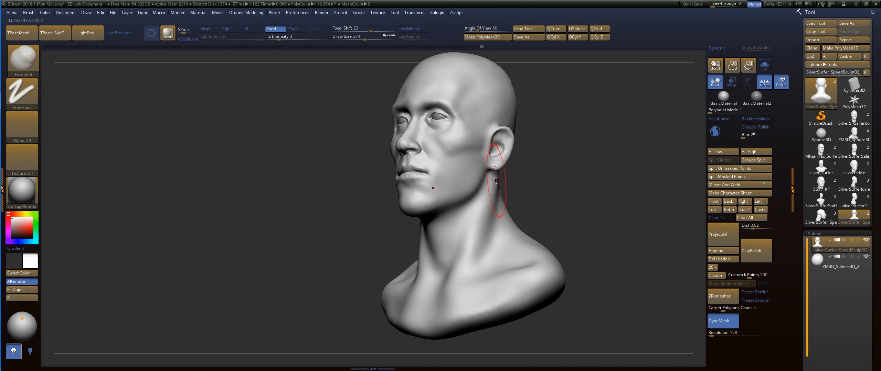
mouse_move(491, 193)
mouse_down()
mouse_move(483, 227)
mouse_move(490, 203)
mouse_up()
Set the draw size to 177, then build up and smooth the side of the forehead and the temple
mouse_move(527, 191)
mouse_down()
mouse_move(558, 187)
mouse_move(586, 260)
mouse_up()
mouse_move(571, 177)
mouse_down()
mouse_move(607, 182)
mouse_move(595, 227)
mouse_move(580, 223)
mouse_up()
key(shift)
key(s)
drag(498, 268, 492, 269)
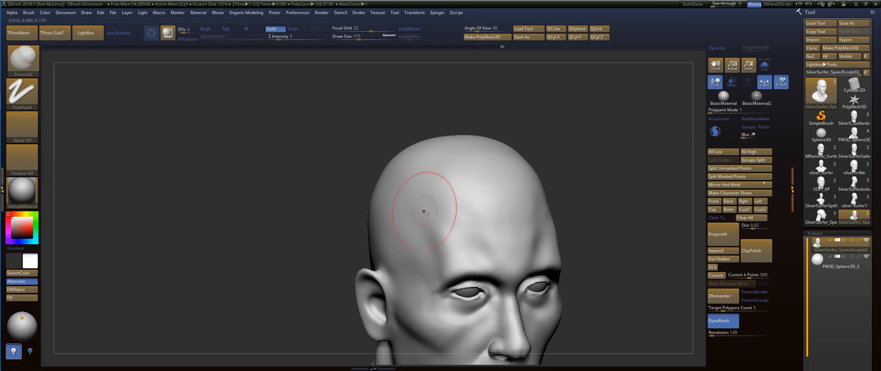
key(shift)
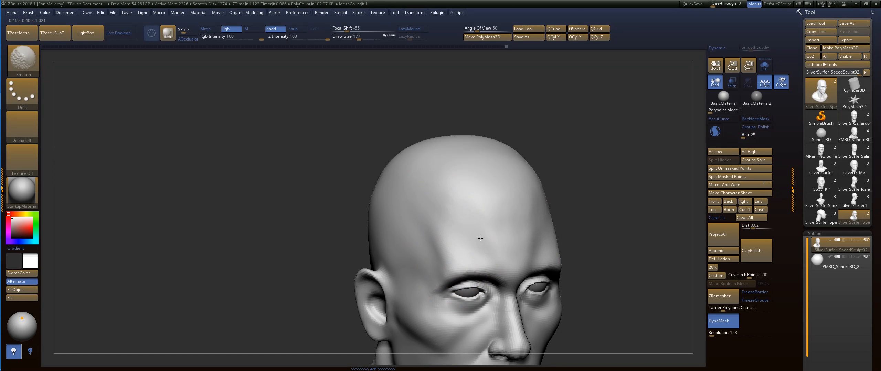
key(shift)
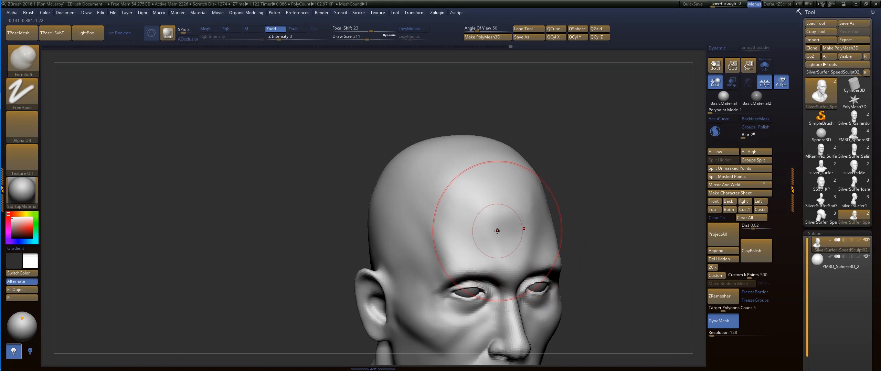
Set the draw size to 187, then build up and smooth the lower cheek and jaw
mouse_move(605, 212)
mouse_down()
mouse_move(594, 181)
mouse_move(618, 199)
mouse_move(608, 141)
mouse_up()
drag(603, 179, 562, 184)
key(s)
drag(491, 219, 484, 220)
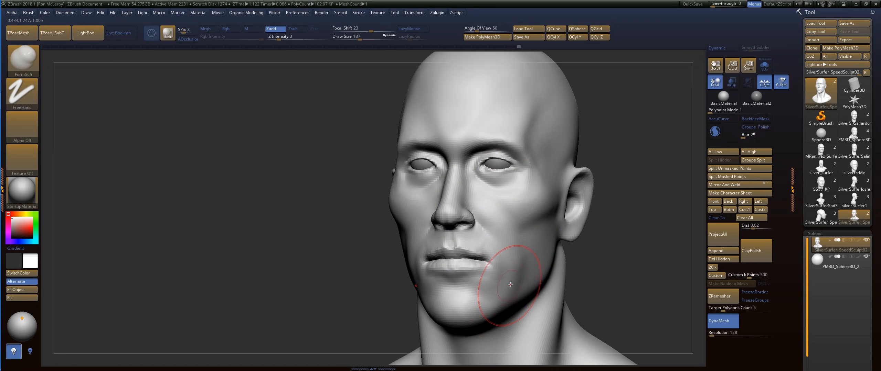
key(shift)
drag(616, 220, 567, 217)
key(shift)
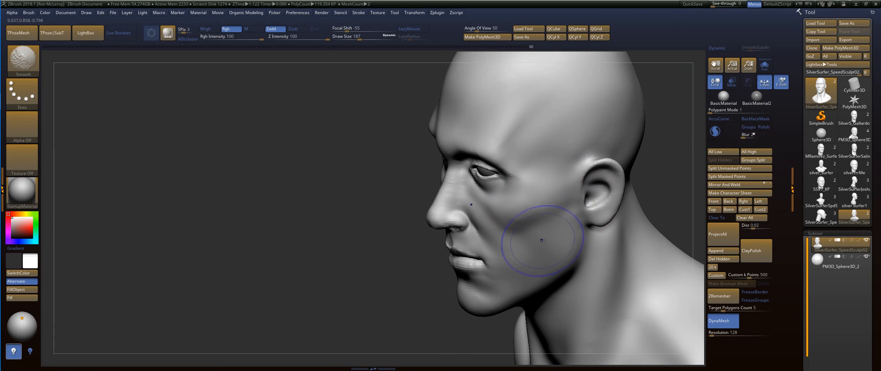
drag(550, 280, 512, 299)
Set the draw size to 182, then fill out and smooth the cheek between the mouth and the ear
mouse_move(418, 292)
alt+mouse_down()
mouse_move(425, 238)
mouse_move(600, 193)
mouse_move(611, 231)
alt+mouse_up()
key(s)
drag(442, 252, 434, 253)
key(shift)
key(s)
drag(418, 221, 423, 220)
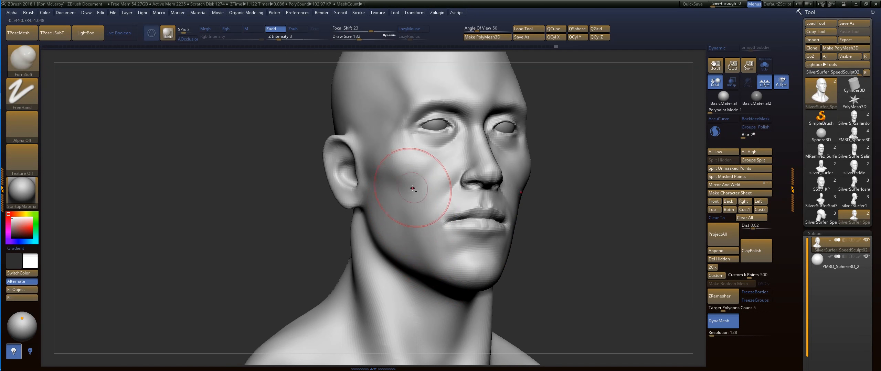
shift+drag(439, 253, 434, 254)
drag(550, 240, 605, 239)
mouse_move(375, 241)
mouse_down()
mouse_move(378, 253)
mouse_move(420, 215)
mouse_up()
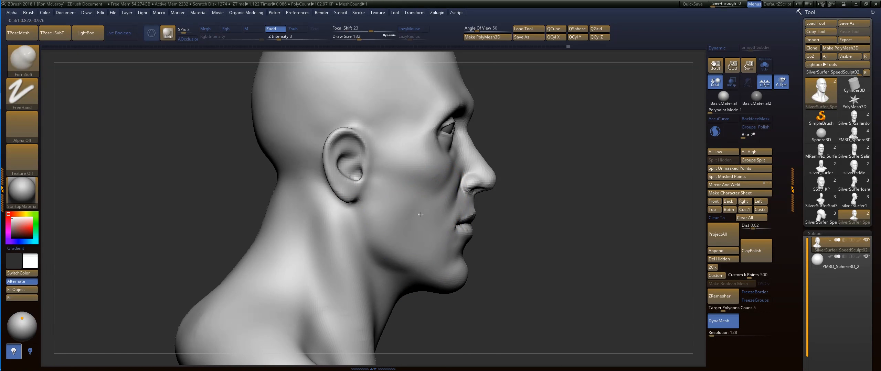
Build up the jaw angle below the ear, enlarging the brush to draw size 365 for the final strokes
alt+drag(526, 182, 527, 217)
mouse_move(368, 252)
mouse_down()
mouse_move(358, 235)
mouse_move(360, 246)
mouse_up()
mouse_move(559, 187)
mouse_down()
mouse_move(430, 223)
mouse_move(413, 238)
mouse_up()
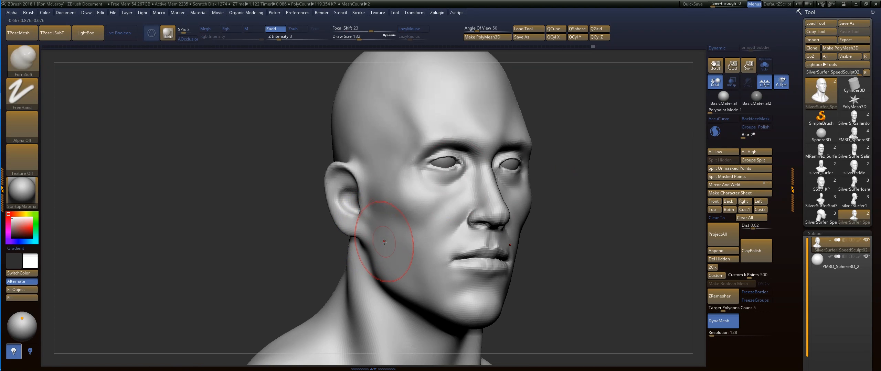
drag(385, 263, 393, 282)
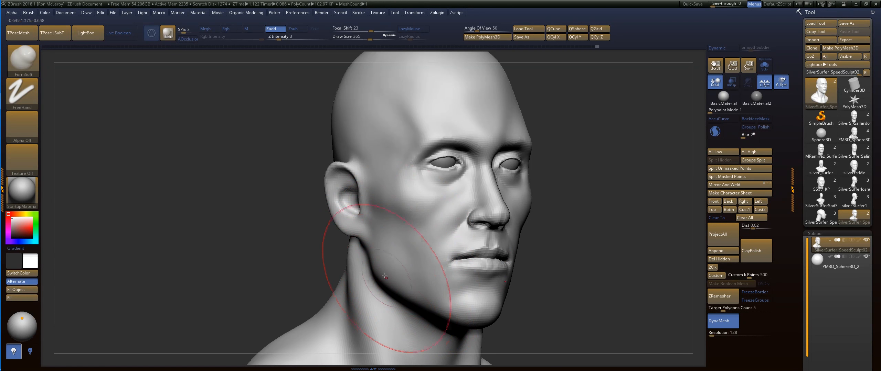
mouse_move(382, 258)
mouse_down()
mouse_move(377, 240)
mouse_move(394, 266)
mouse_up()
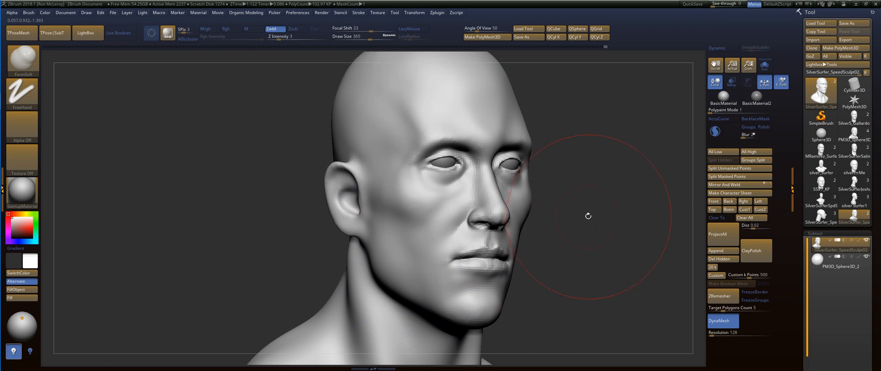
Set the draw size to 116, then sculpt and smooth the lower forehead above the brows
mouse_move(588, 216)
mouse_down()
mouse_move(574, 168)
mouse_move(593, 206)
mouse_move(562, 186)
mouse_move(562, 204)
mouse_move(592, 191)
mouse_move(600, 213)
mouse_move(587, 207)
mouse_up()
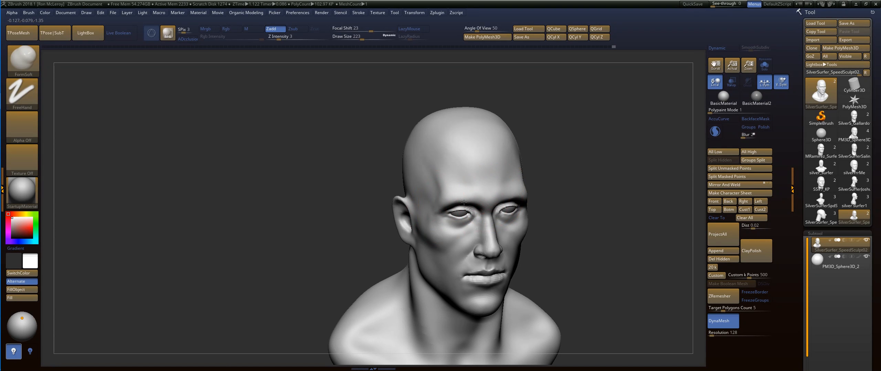
mouse_move(597, 200)
mouse_down()
mouse_move(638, 167)
mouse_move(617, 157)
mouse_move(498, 220)
mouse_up()
key(s)
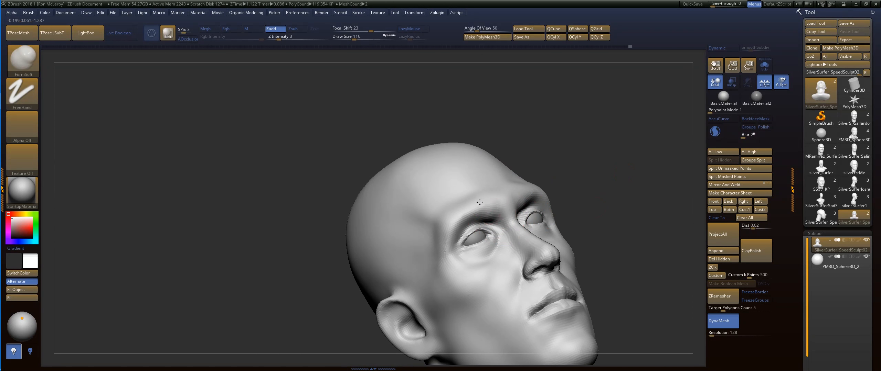
mouse_move(509, 199)
shift+mouse_down()
mouse_move(497, 181)
mouse_move(501, 189)
shift+mouse_up()
drag(611, 168, 531, 198)
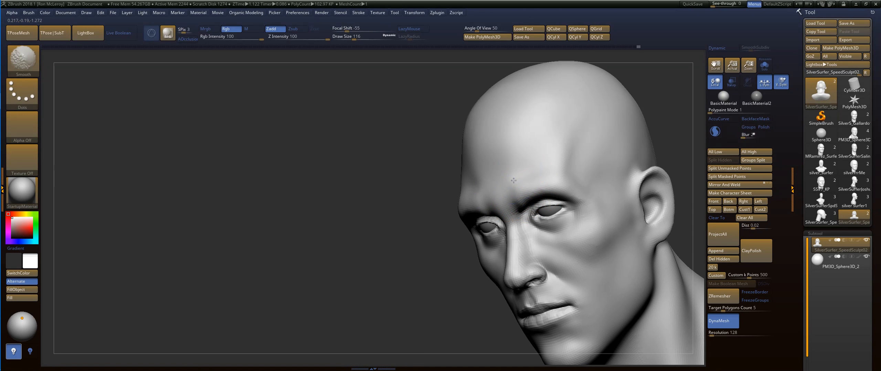
drag(394, 236, 467, 238)
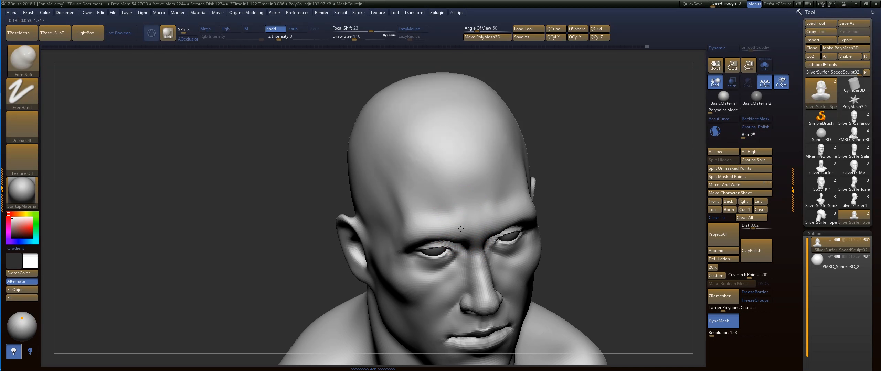
key(shift)
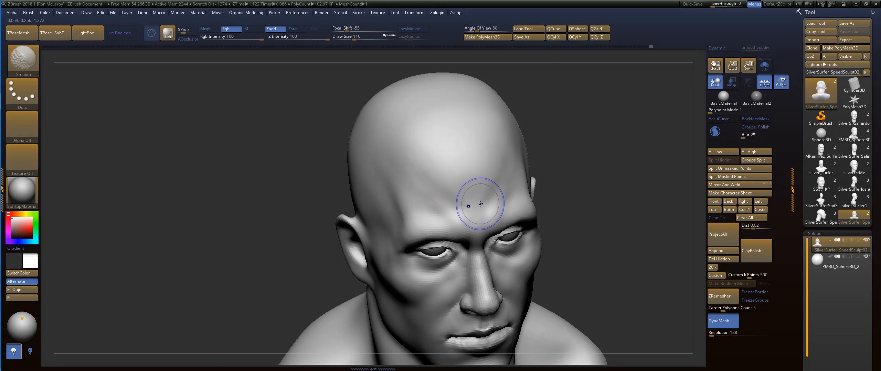
shift+drag(436, 200, 469, 206)
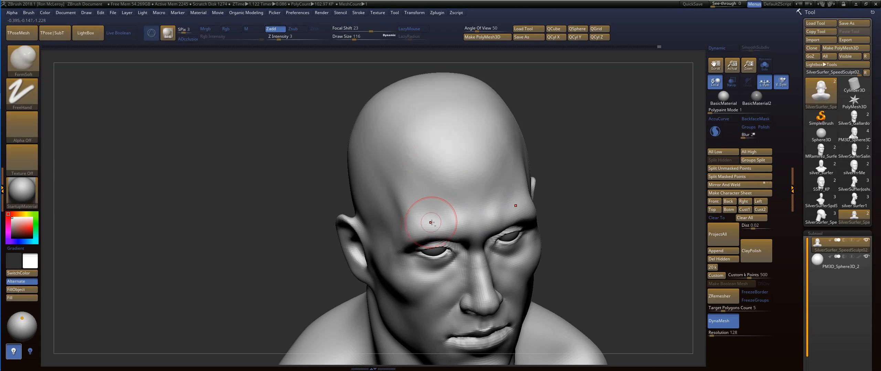
Build up the outer brow ridge toward the temple at draw size 116 and smooth it into the forehead
mouse_move(421, 223)
mouse_down()
mouse_move(451, 217)
mouse_move(428, 215)
mouse_up()
mouse_move(624, 164)
mouse_down()
mouse_move(588, 138)
mouse_move(585, 162)
mouse_up()
drag(547, 195, 550, 195)
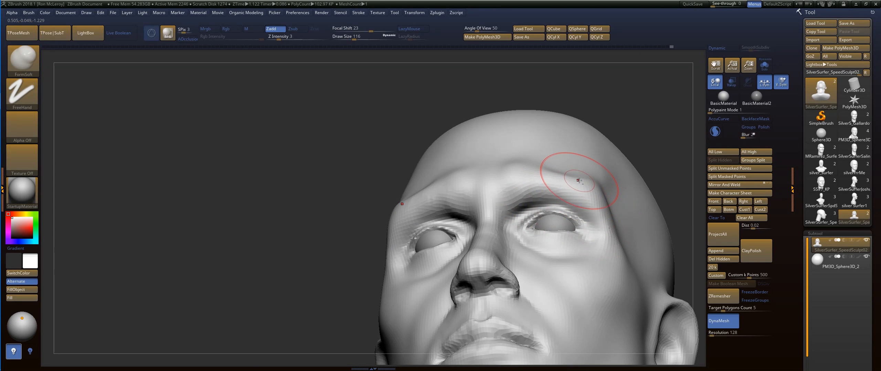
mouse_move(669, 148)
mouse_down()
mouse_move(601, 183)
mouse_move(612, 222)
mouse_up()
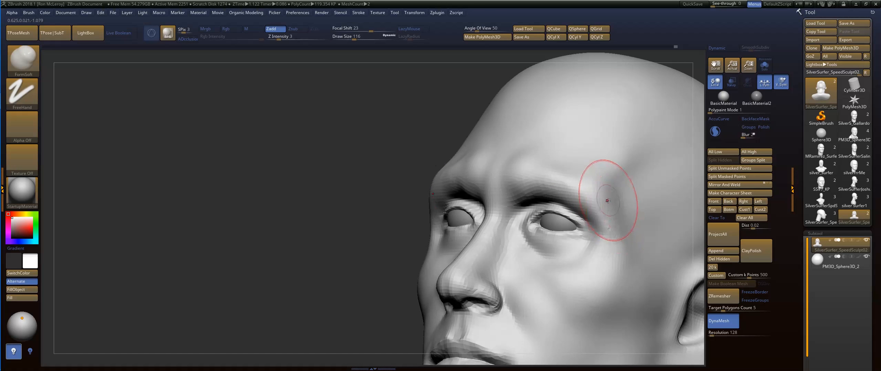
drag(608, 199, 616, 196)
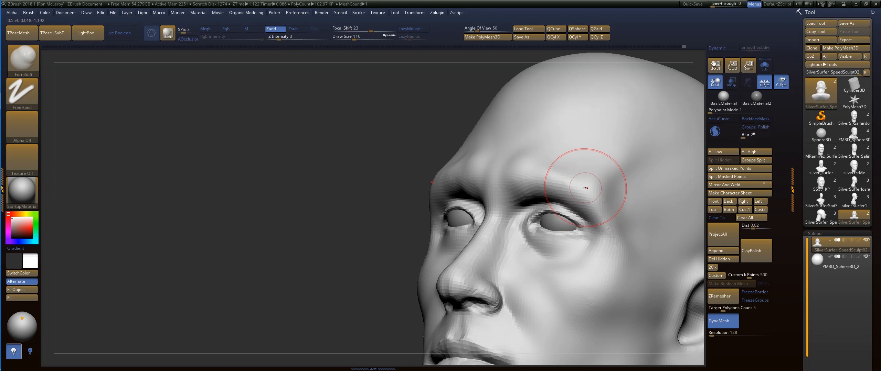
drag(555, 171, 587, 175)
shift+drag(586, 174, 513, 181)
Set the draw size to 65, then refine and smooth the form around the lower lip
drag(254, 222, 340, 230)
key(f)
drag(565, 163, 584, 220)
mouse_move(585, 220)
alt+mouse_down()
mouse_move(602, 193)
mouse_move(594, 181)
mouse_move(611, 191)
mouse_move(595, 224)
alt+mouse_up()
key(s)
drag(471, 253, 466, 253)
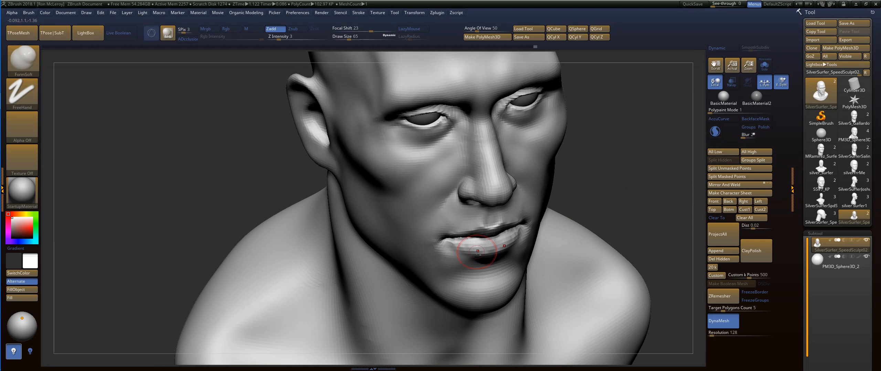
key(shift)
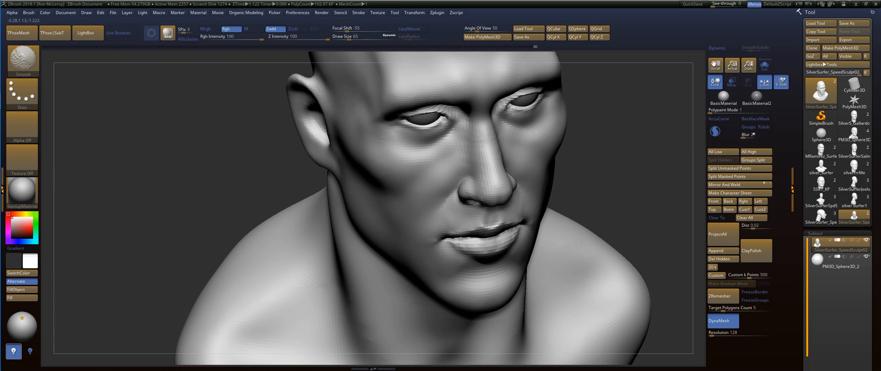
Set the draw size to 120 and build up the area around the mouth corners and below the lower lip
drag(635, 189, 475, 228)
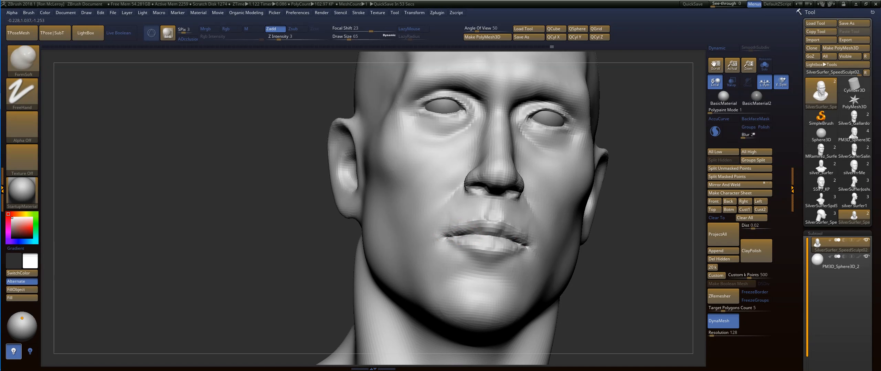
key(s)
drag(433, 235, 438, 235)
drag(438, 218, 434, 241)
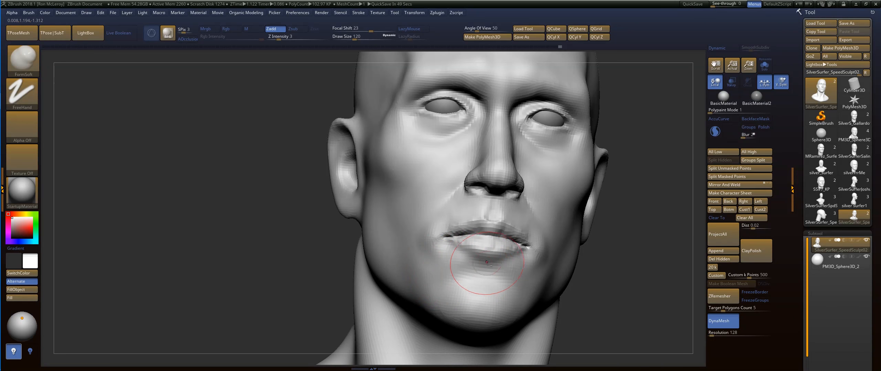
Build up the cheek beside the mouth at draw size 120 and smooth the area next to the nose
key(f)
shift+drag(658, 216, 610, 234)
alt+drag(610, 234, 623, 248)
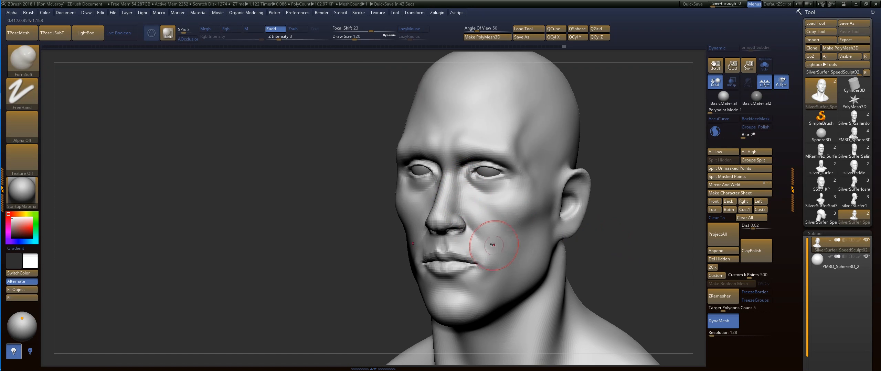
mouse_move(495, 256)
mouse_down()
mouse_move(471, 223)
mouse_move(482, 253)
mouse_up()
shift+drag(472, 211, 476, 216)
Duplicate the bust subtool, snapshot the refined version on the canvas, and set SilverSurfer_SpeedSculpt02 to its first undo-history state beside it
mouse_move(639, 248)
alt+mouse_down()
mouse_move(609, 227)
mouse_move(604, 253)
mouse_move(651, 183)
alt+mouse_up()
key(shift)
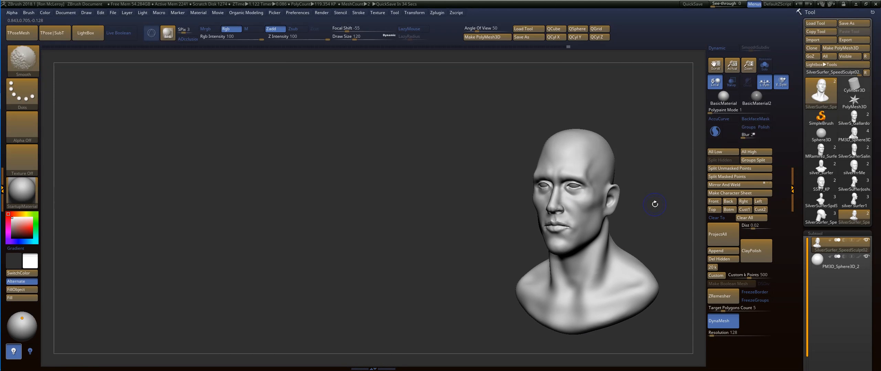
key(ctrl+shift+d)
key(shift+s)
alt+drag(654, 204, 520, 211)
click(847, 250)
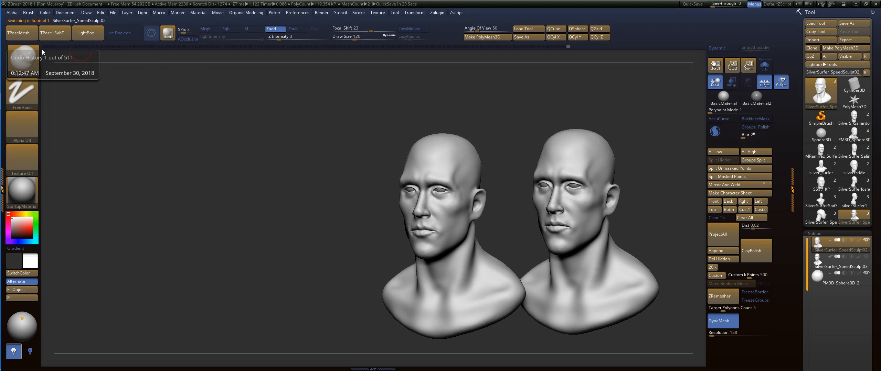
Snapshot the earlier bust in three-quarter view and place the live model in profile beside it
key(shift+s)
alt+drag(236, 250, 241, 271)
alt+drag(328, 280, 384, 265)
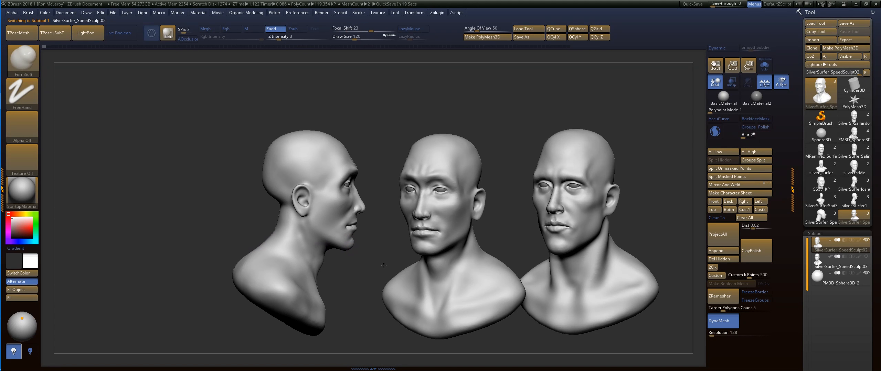
Place profile snapshots of SilverSurfer_SpeedSculpt03 and SilverSurfer_SpeedSculpt02 side by side, then move the live model off the canvas with SilverSurfer_SpeedSculpt03 selected
mouse_move(867, 241)
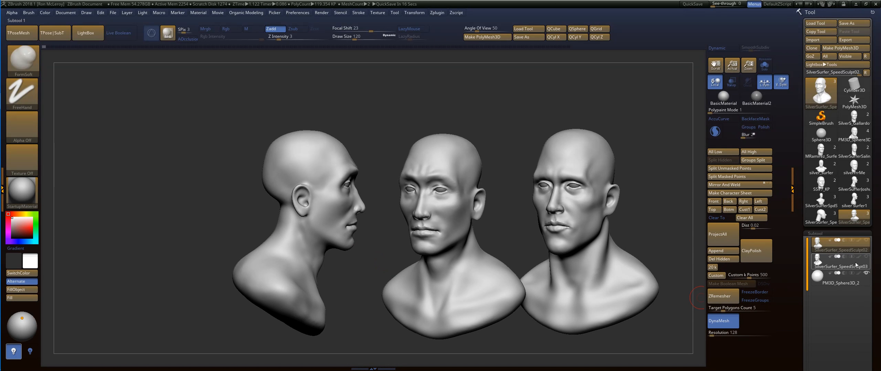
click(839, 262)
alt+drag(331, 324, 209, 319)
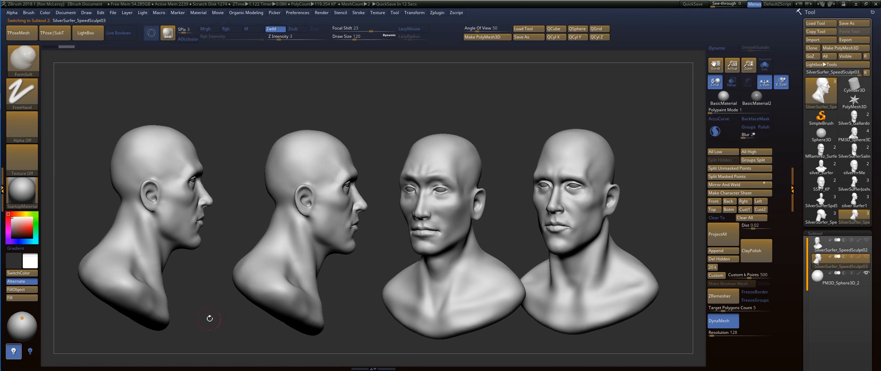
click(839, 245)
key(shift+s)
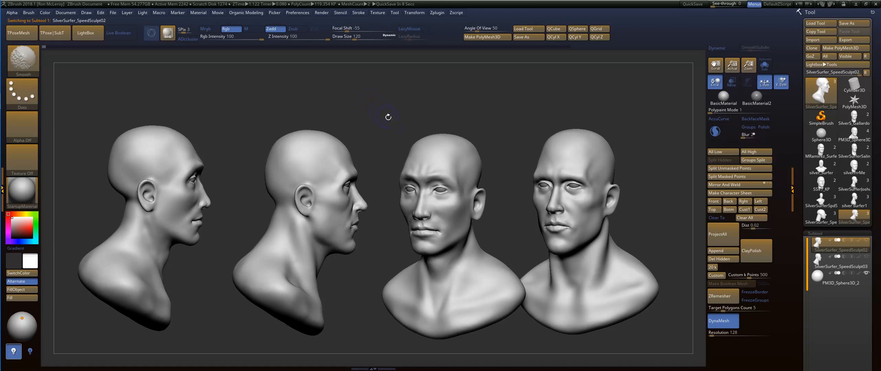
alt+drag(387, 116, 834, 77)
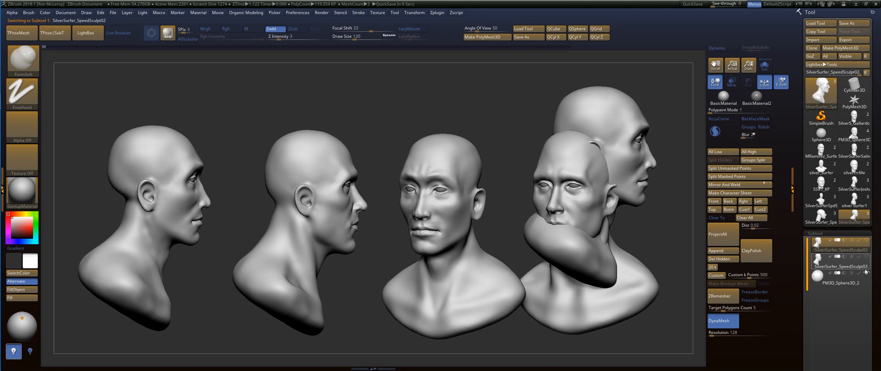
click(839, 262)
drag(678, 129, 826, 210)
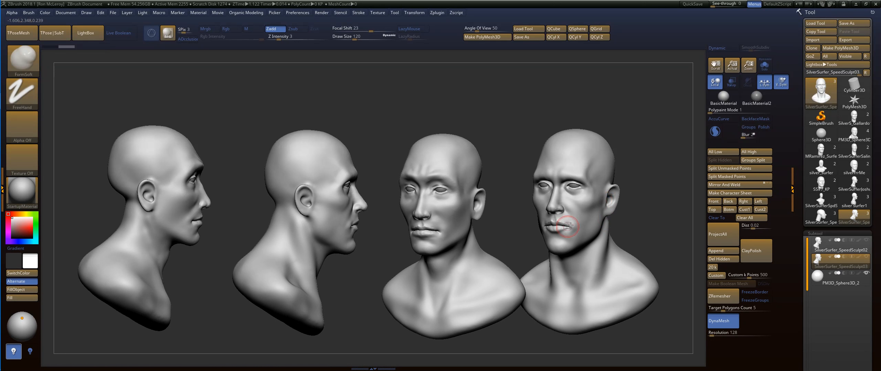
drag(445, 233, 446, 226)
mouse_move(575, 223)
mouse_down()
mouse_move(565, 228)
mouse_move(575, 233)
mouse_move(579, 225)
mouse_up()
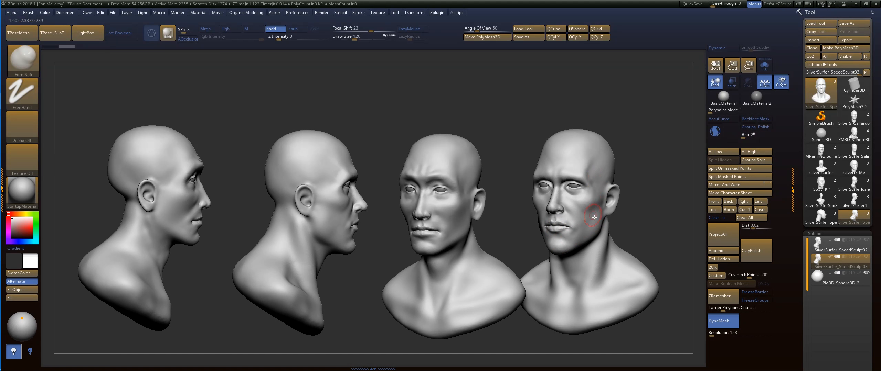